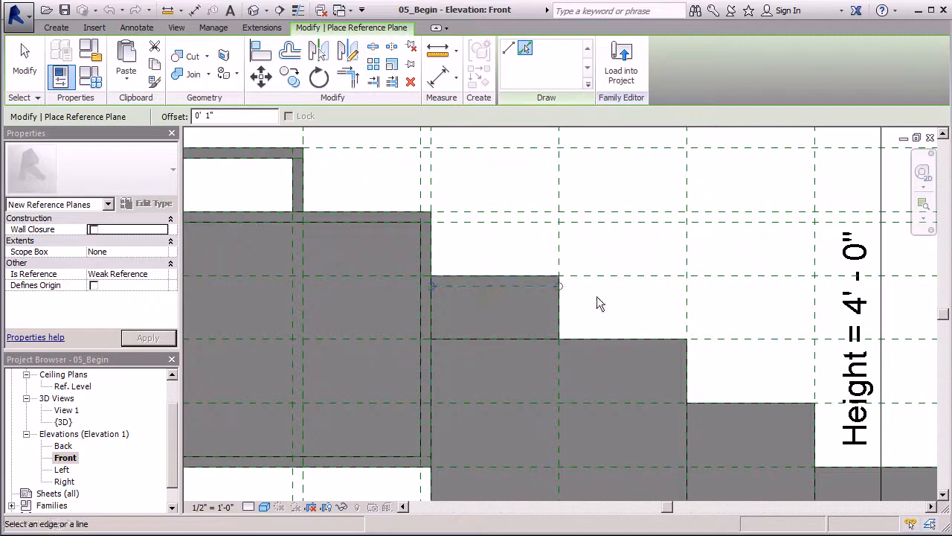
Place reference planes 1" below the top edges of the small upper block and the wide block, extending them past the blocks' right sides.
{"action": "left_click", "coordinate": [611, 342]}
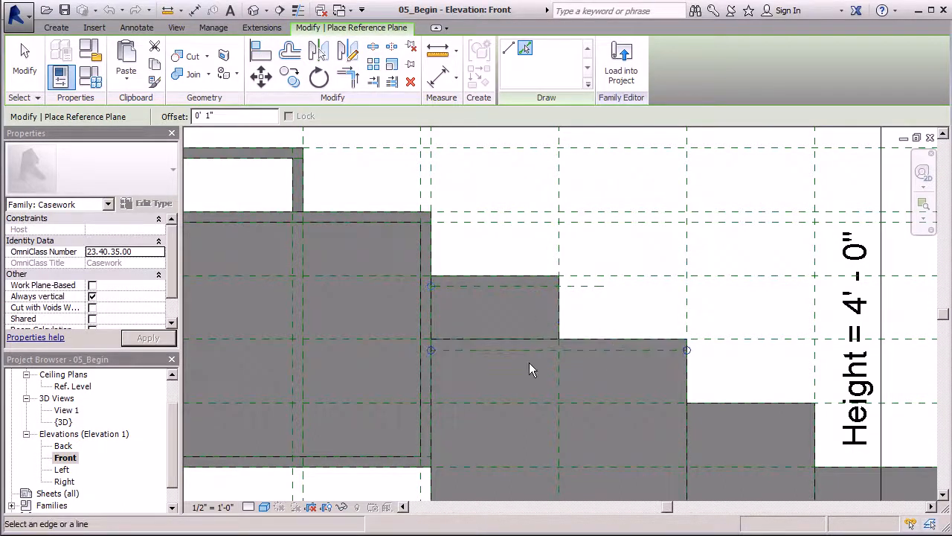
{"action": "scroll", "coordinate": [332, 317], "scroll_direction": "down", "scroll_amount": 2}
{"action": "left_click_drag", "start_coordinate": [567, 338], "coordinate": [604, 340]}
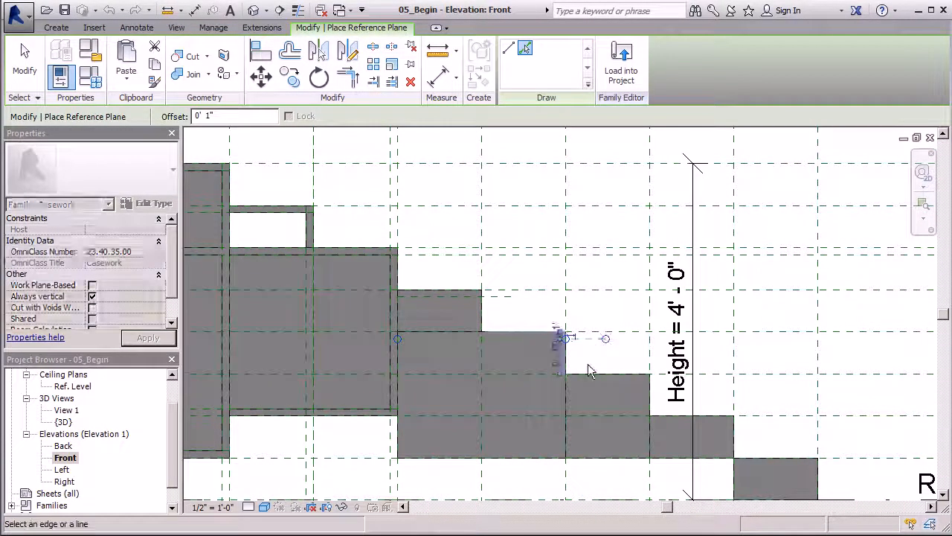
{"action": "scroll", "coordinate": [614, 379], "scroll_direction": "up", "scroll_amount": 3}
Add a reference plane 1" below the top edge of the block right of the wide one and extend its end.
{"action": "left_click", "coordinate": [608, 373]}
{"action": "scroll", "coordinate": [608, 373], "scroll_direction": "down", "scroll_amount": 4}
{"action": "middle_click_drag", "start_coordinate": [608, 373], "coordinate": [478, 363]}
{"action": "scroll", "coordinate": [466, 367], "scroll_direction": "up", "scroll_amount": 3}
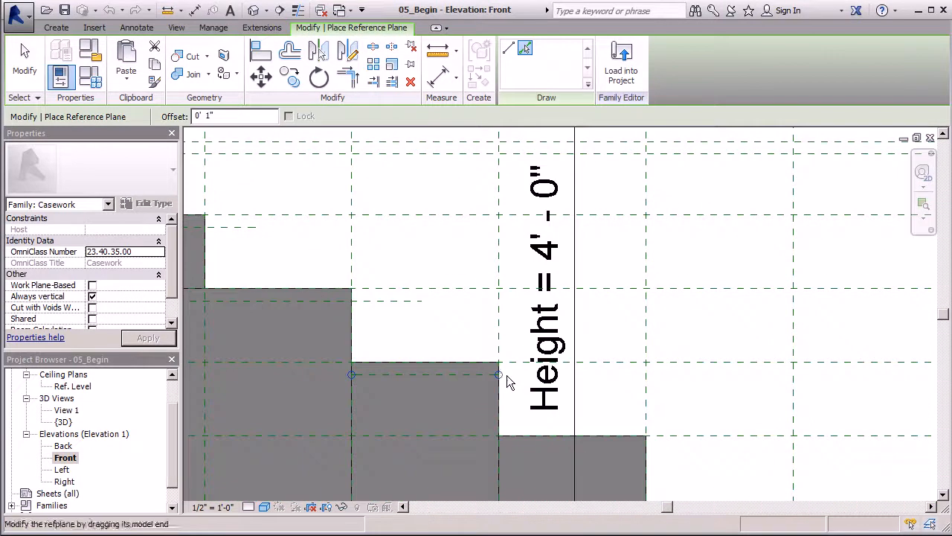
{"action": "left_click", "coordinate": [491, 366]}
Offset reference planes 1" below the top edges of the two lowest blocks and extend them past the right sides.
{"action": "left_click", "coordinate": [532, 439]}
{"action": "scroll", "coordinate": [482, 378], "scroll_direction": "down", "scroll_amount": 2}
{"action": "scroll", "coordinate": [589, 432], "scroll_direction": "up", "scroll_amount": 3}
{"action": "left_click_drag", "start_coordinate": [593, 415], "coordinate": [699, 415]}
{"action": "scroll", "coordinate": [630, 441], "scroll_direction": "down", "scroll_amount": 3}
{"action": "scroll", "coordinate": [625, 356], "scroll_direction": "up", "scroll_amount": 3}
{"action": "scroll", "coordinate": [401, 344], "scroll_direction": "down", "scroll_amount": 2}
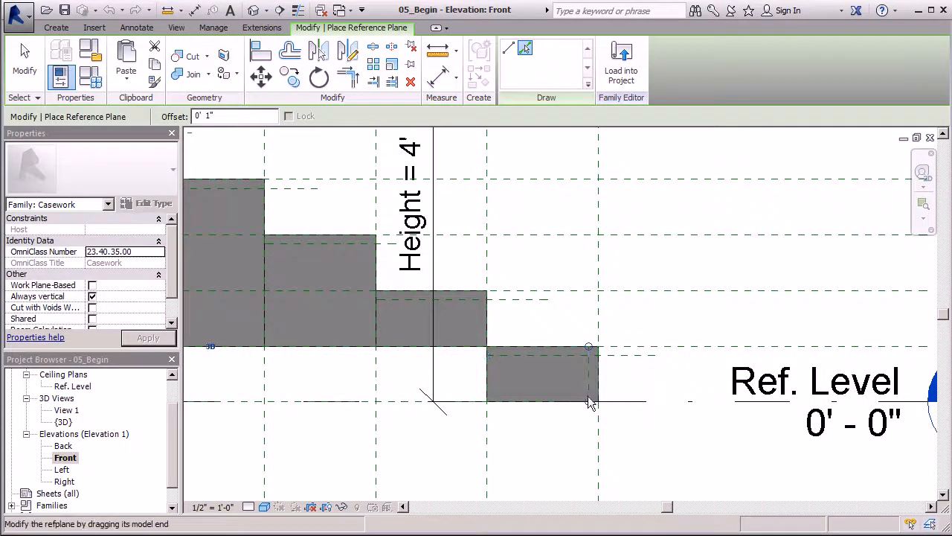
Add vertical reference planes 1" inside both side edges of the two lowest blocks, extending them below the blocks.
{"action": "left_click", "coordinate": [597, 374]}
{"action": "left_click", "coordinate": [488, 385]}
{"action": "left_click", "coordinate": [488, 324]}
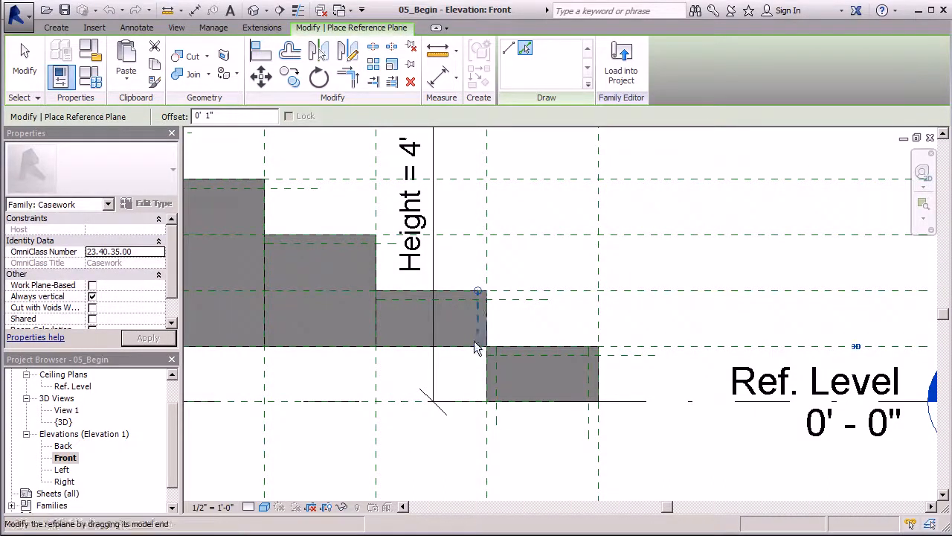
{"action": "left_click", "coordinate": [406, 347]}
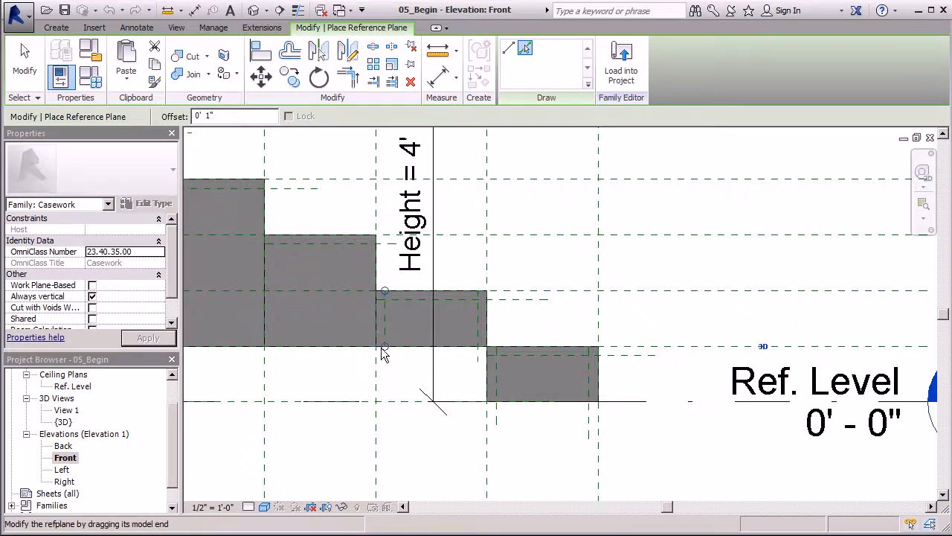
{"action": "left_click", "coordinate": [385, 292]}
{"action": "scroll", "coordinate": [397, 341], "scroll_direction": "up", "scroll_amount": 2}
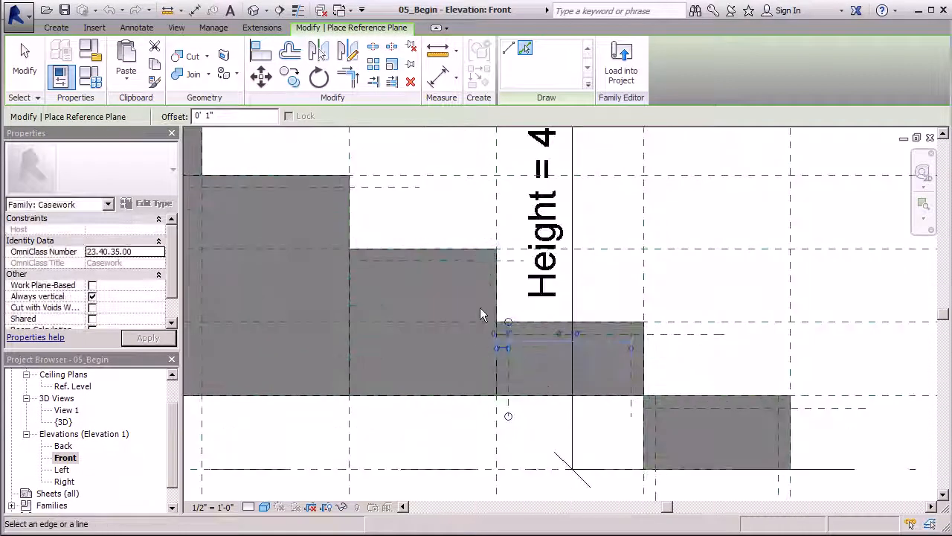
Place reference planes 1" inside both sides and the bottom of the third-lowest block, extending the bottom plane through the neighbouring block.
{"action": "left_click", "coordinate": [491, 387]}
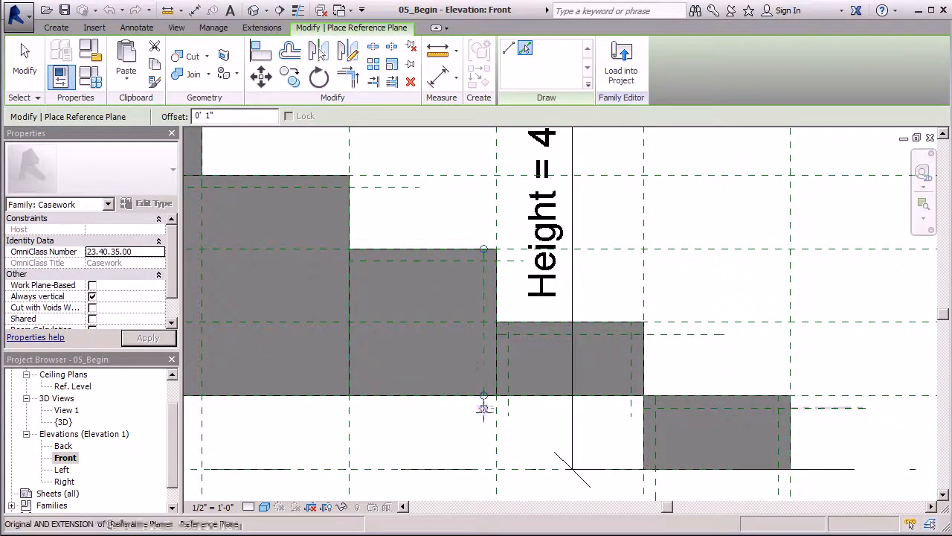
{"action": "left_click", "coordinate": [353, 344]}
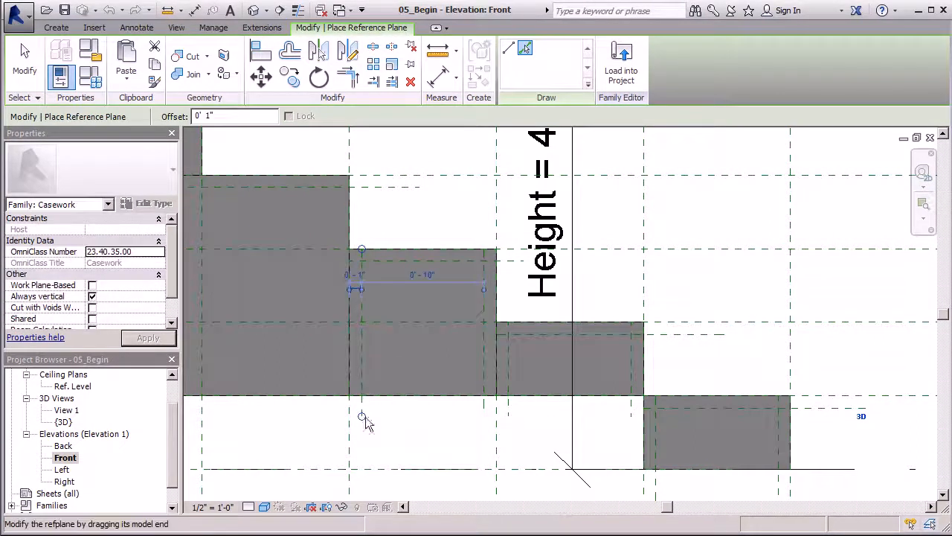
{"action": "left_click", "coordinate": [415, 393]}
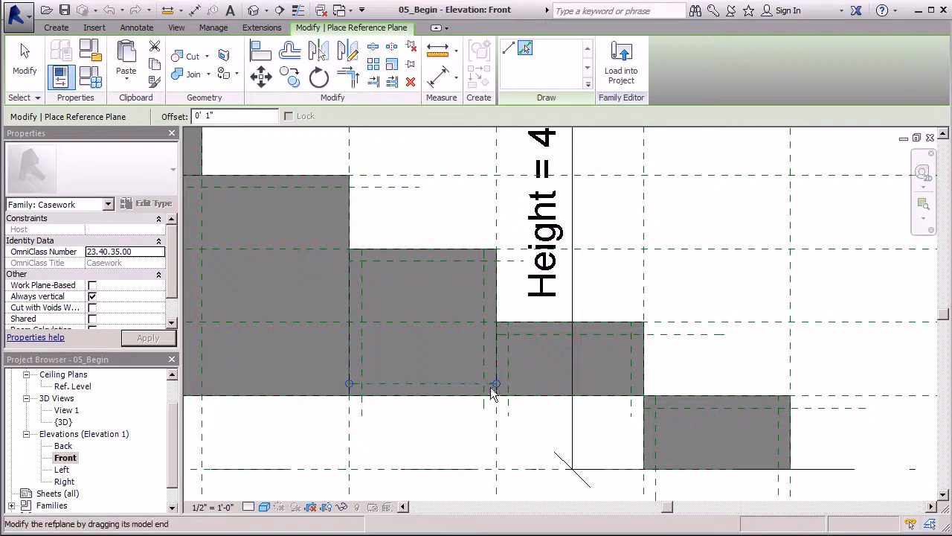
{"action": "scroll", "coordinate": [814, 330], "scroll_direction": "down", "scroll_amount": 1}
{"action": "scroll", "coordinate": [815, 329], "scroll_direction": "down", "scroll_amount": 1}
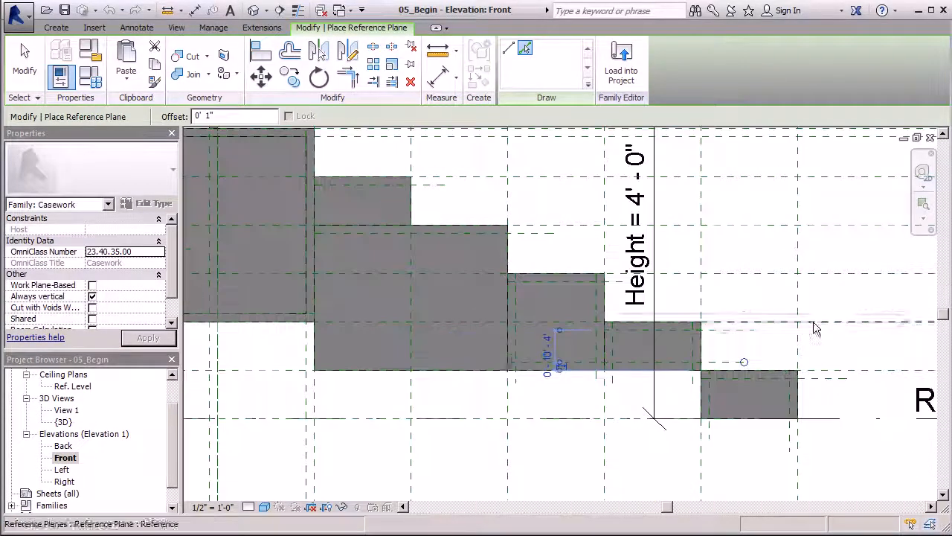
Add vertical reference planes 1" inside the wide block's left edge and the small upper block's right edge, extending both downward.
{"action": "left_click", "coordinate": [318, 362]}
{"action": "left_click", "coordinate": [322, 317]}
{"action": "left_click", "coordinate": [323, 408]}
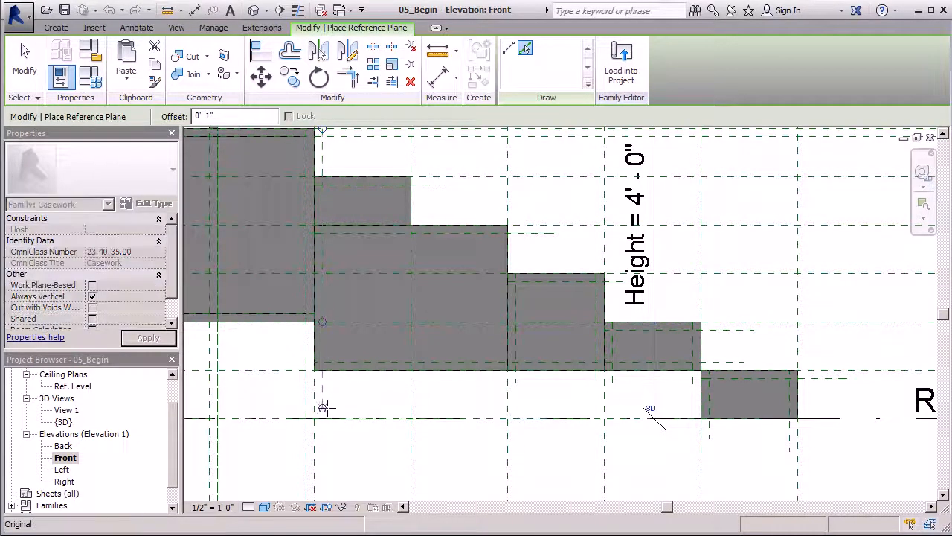
{"action": "left_click", "coordinate": [403, 179]}
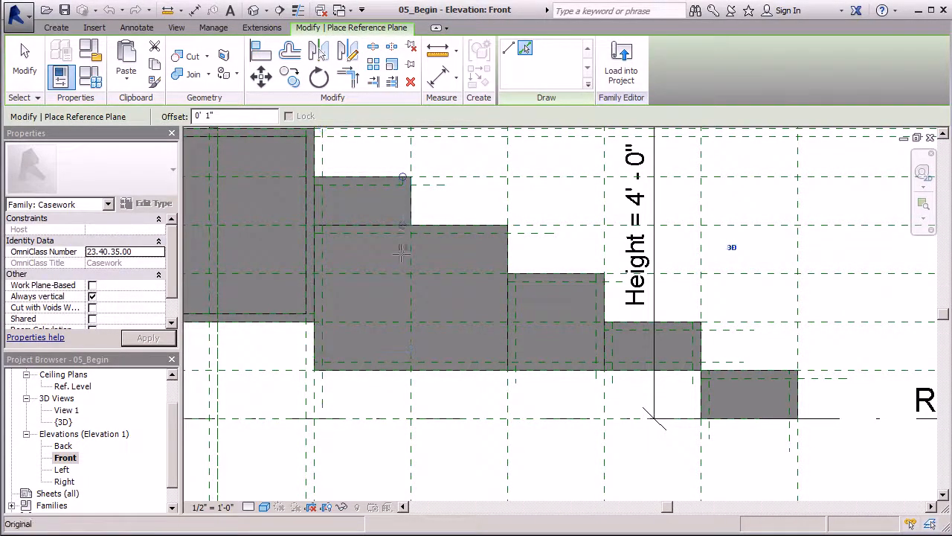
{"action": "left_click", "coordinate": [402, 398]}
Start a void extrusion and sketch rectangles inside the small upper block, 10" by 5", and the wide block below it.
{"action": "left_click", "coordinate": [56, 28]}
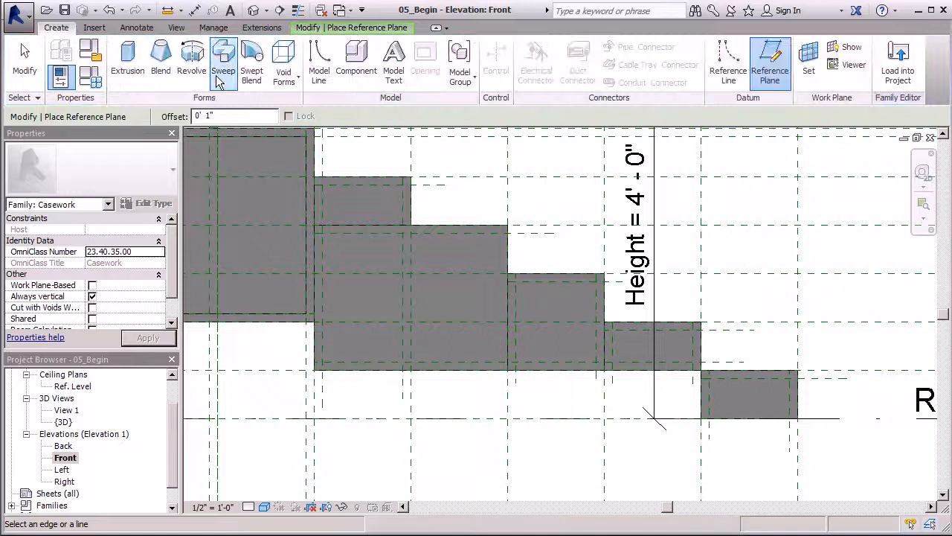
{"action": "left_click", "coordinate": [284, 64]}
{"action": "left_click", "coordinate": [312, 104]}
{"action": "scroll", "coordinate": [332, 189], "scroll_direction": "up", "scroll_amount": 3}
{"action": "left_click", "coordinate": [558, 48]}
{"action": "left_click", "coordinate": [314, 180]}
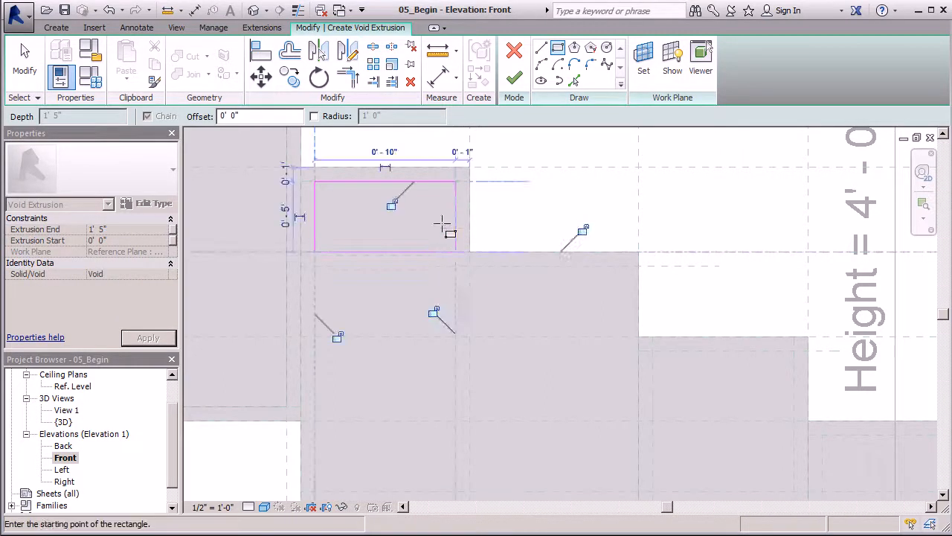
{"action": "left_click", "coordinate": [455, 249]}
{"action": "scroll", "coordinate": [388, 216], "scroll_direction": "down", "scroll_amount": 2}
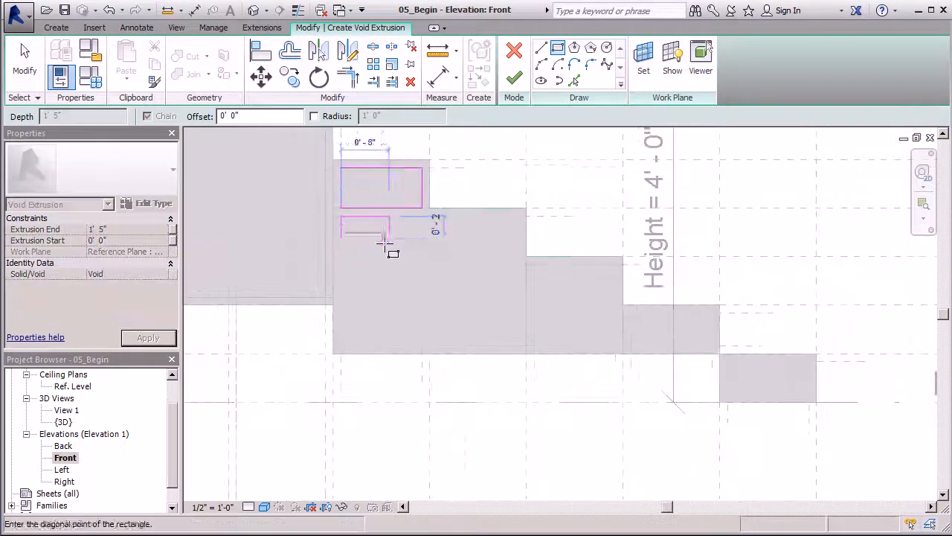
{"action": "left_click", "coordinate": [517, 344]}
Sketch rectangles inside the three lowest blocks, 10" by 10", 10" by 4" and 10" by 5", and finish the void extrusion.
{"action": "left_click", "coordinate": [536, 265]}
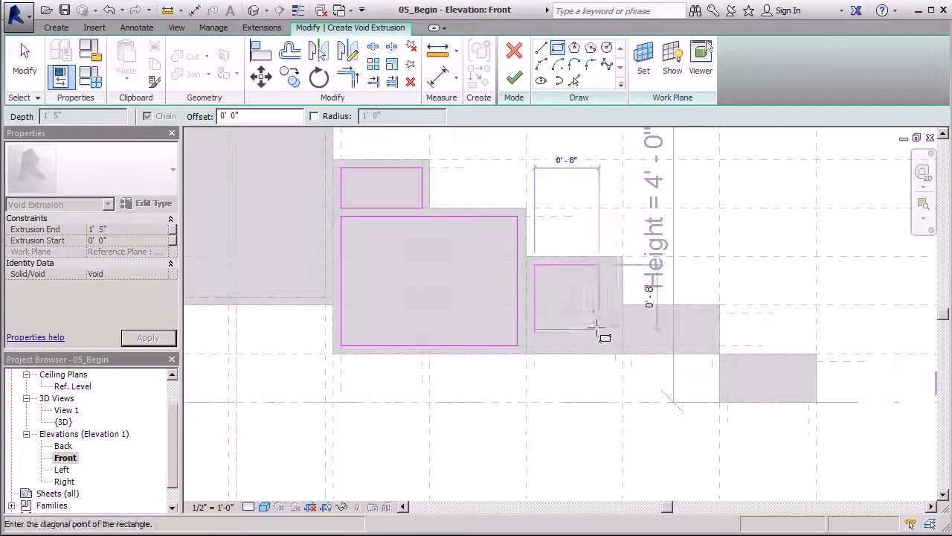
{"action": "left_click", "coordinate": [615, 345]}
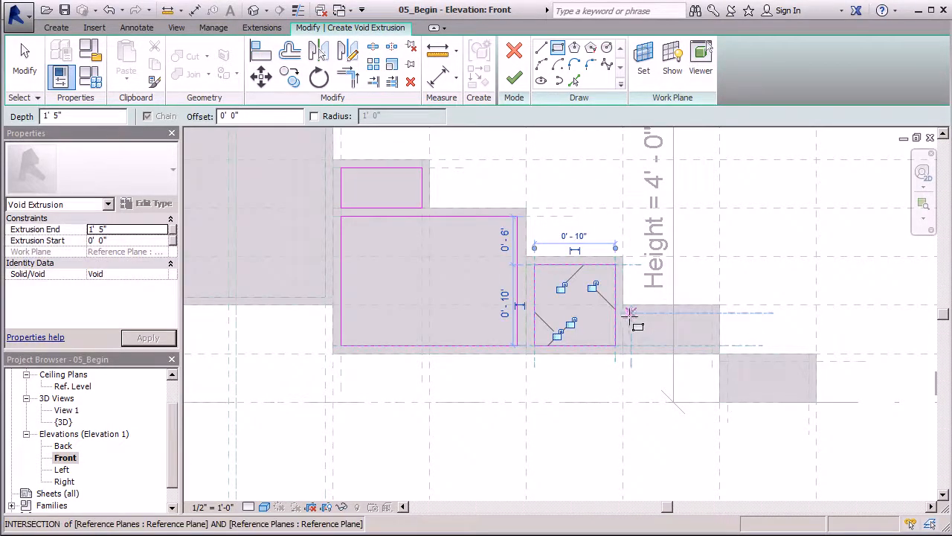
{"action": "left_click", "coordinate": [631, 313]}
{"action": "left_click", "coordinate": [712, 344]}
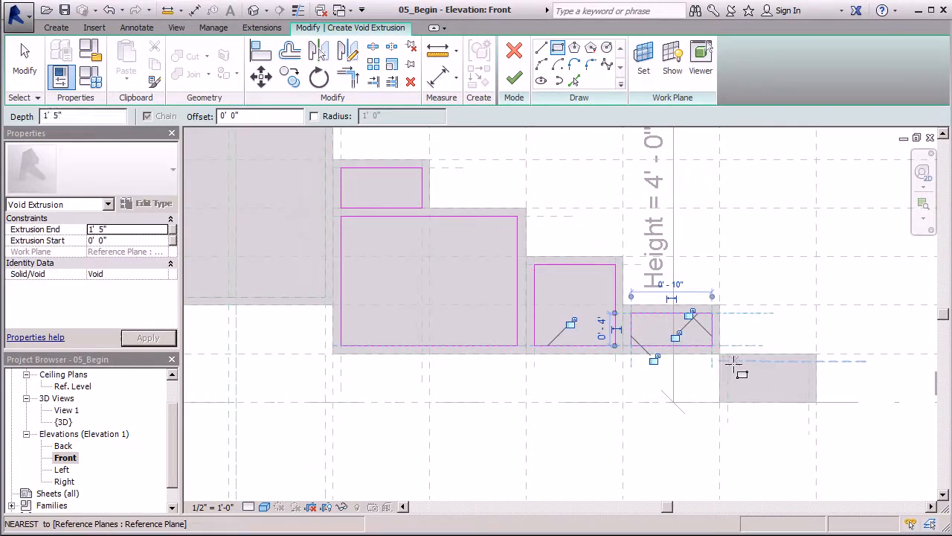
{"action": "left_click", "coordinate": [727, 361]}
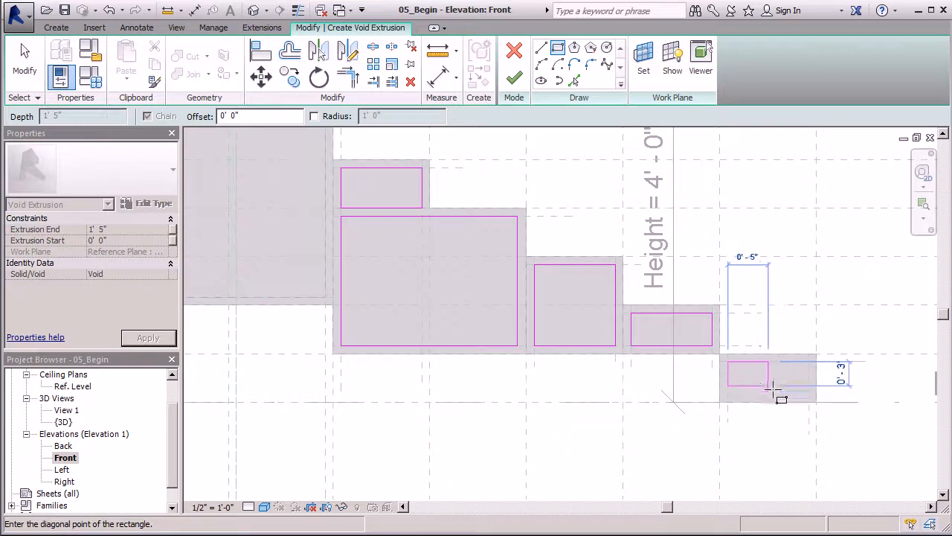
{"action": "left_click", "coordinate": [809, 402]}
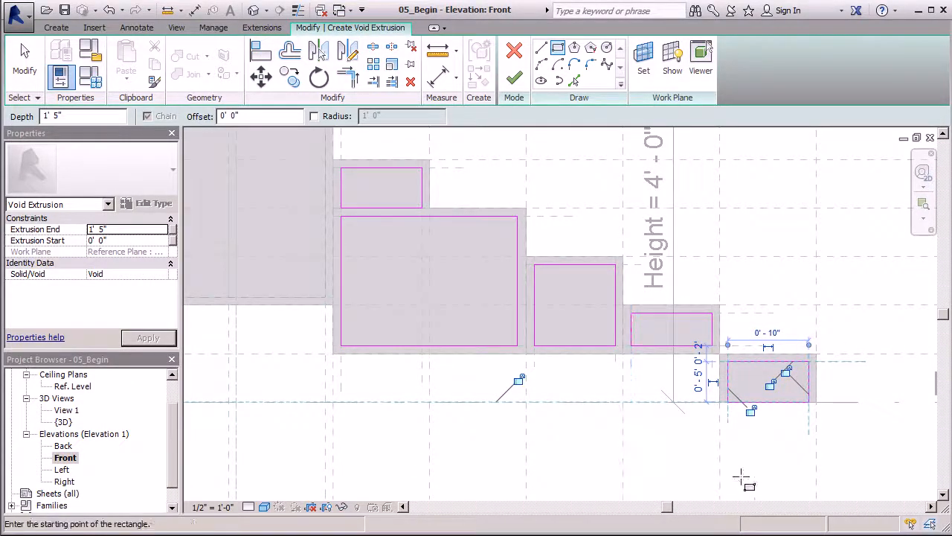
{"action": "left_click", "coordinate": [514, 78]}
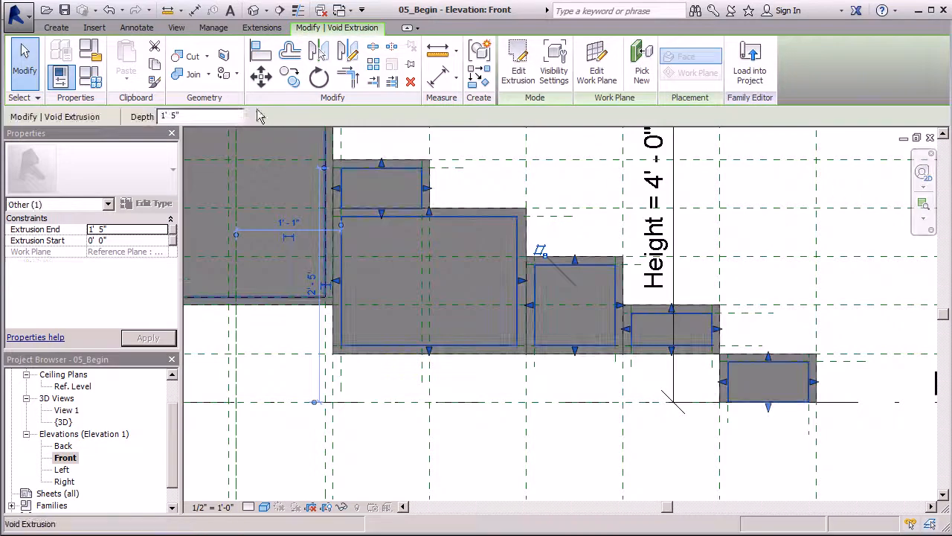
In the Ref. Level floor plan, stretch the void extrusion back through the casework to the reference plane inside its back edge.
{"action": "left_click_drag", "start_coordinate": [172, 412], "coordinate": [172, 388]}
{"action": "double_click", "coordinate": [75, 398]}
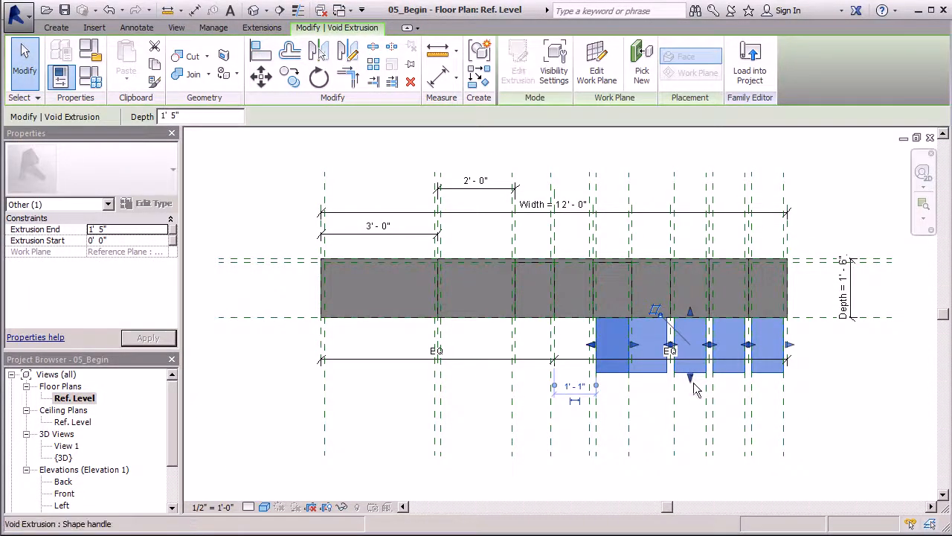
{"action": "left_click_drag", "start_coordinate": [689, 380], "coordinate": [690, 270]}
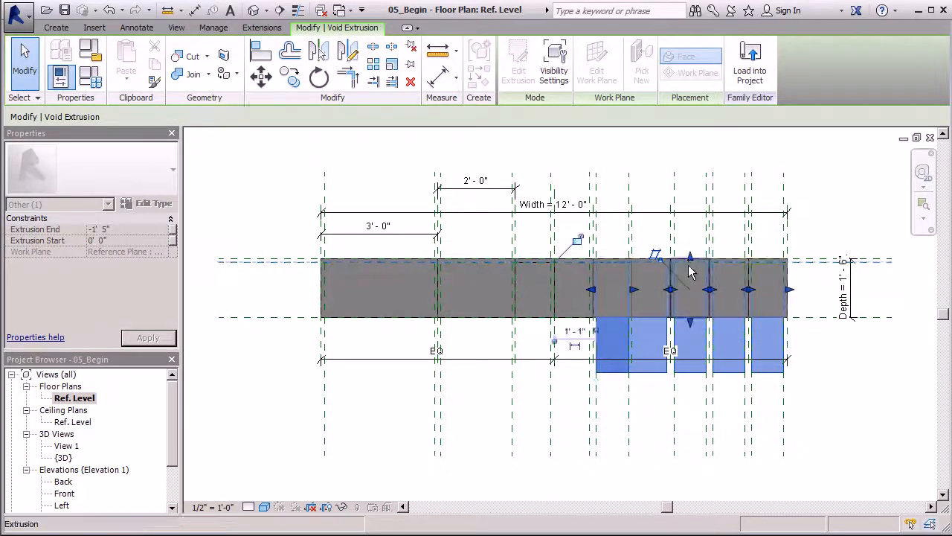
{"action": "left_click", "coordinate": [817, 214]}
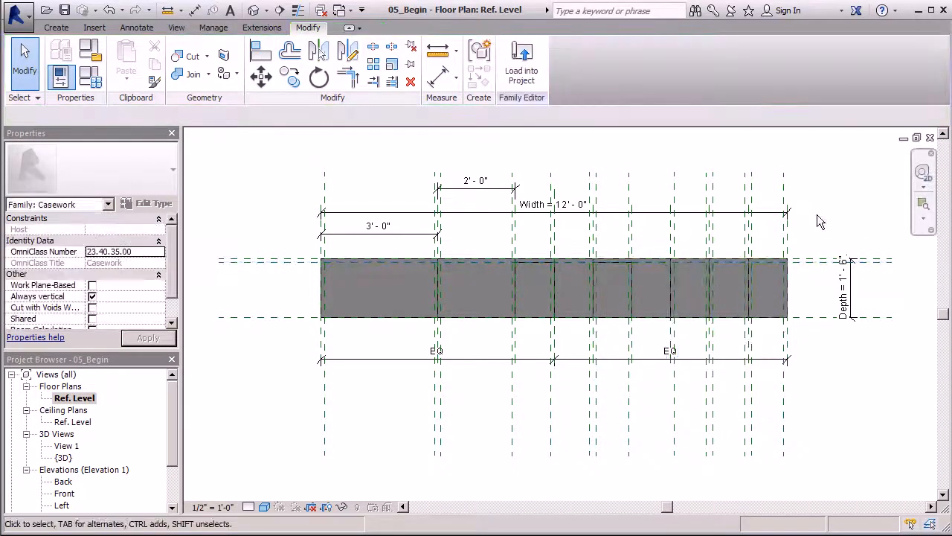
Open the default 3D view and examine the compartments cut into the stepped casework.
{"action": "left_click", "coordinate": [254, 10]}
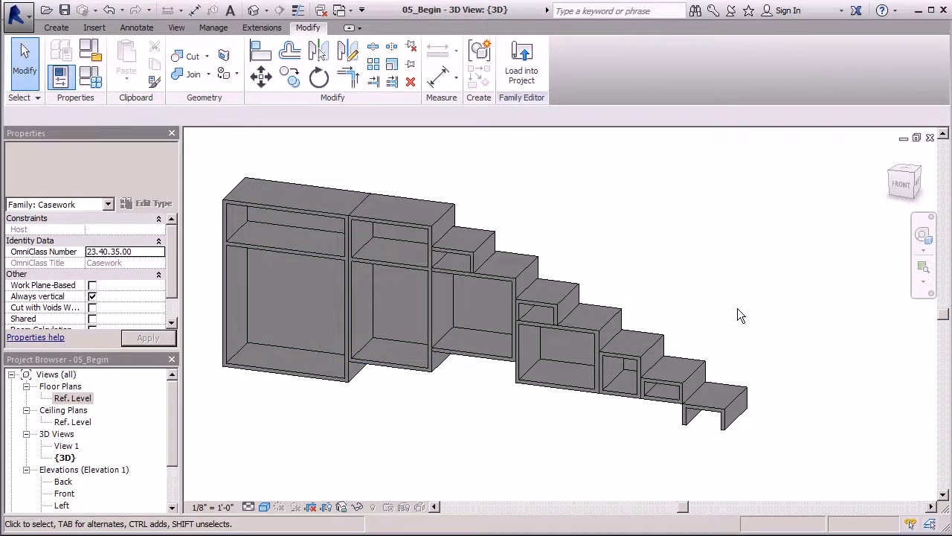
{"action": "scroll", "coordinate": [684, 257], "scroll_direction": "down", "scroll_amount": 1}
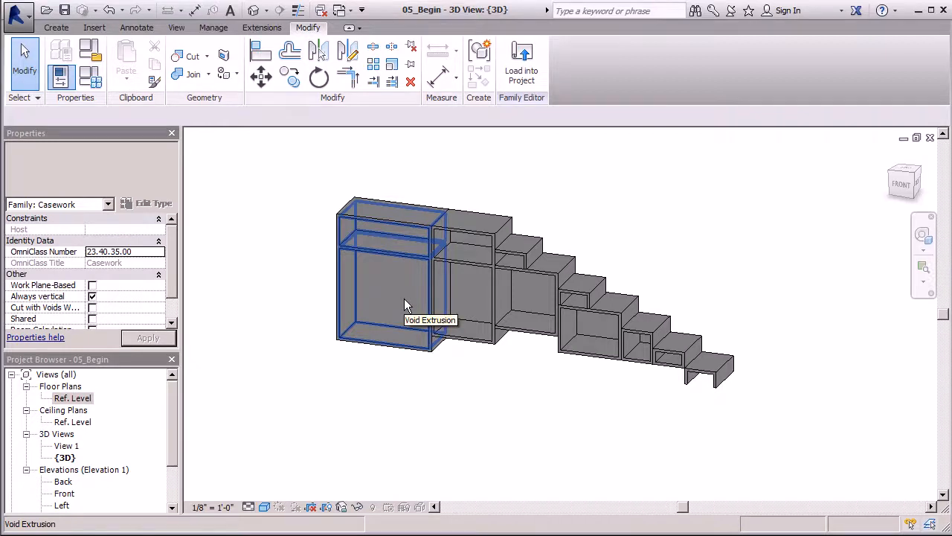
{"action": "scroll", "coordinate": [406, 290], "scroll_direction": "up", "scroll_amount": 1}
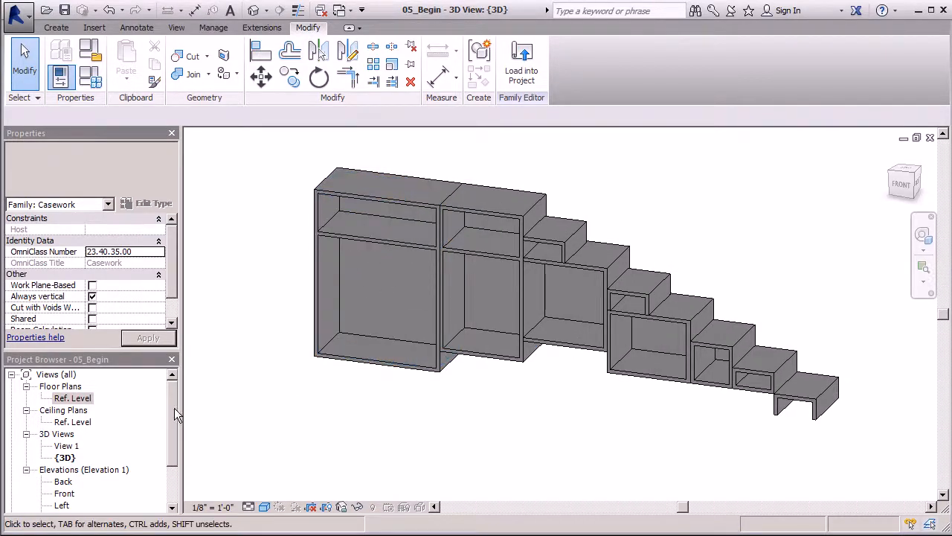
In the Front elevation, add a reference plane offset 1/4" inside the left edge of the large lower compartment.
{"action": "left_click_drag", "start_coordinate": [170, 406], "coordinate": [171, 441]}
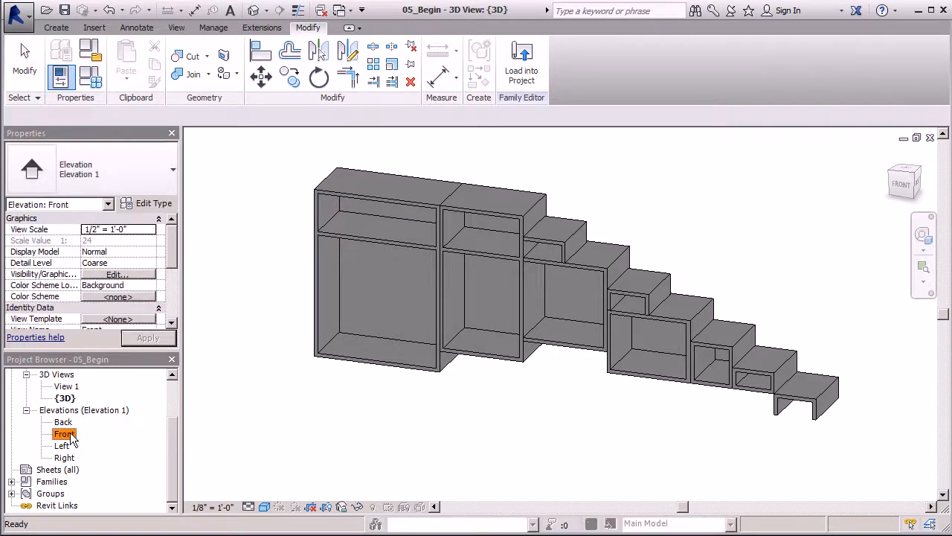
{"action": "double_click", "coordinate": [71, 435]}
{"action": "scroll", "coordinate": [606, 380], "scroll_direction": "down", "scroll_amount": 3}
{"action": "scroll", "coordinate": [521, 346], "scroll_direction": "down", "scroll_amount": 1}
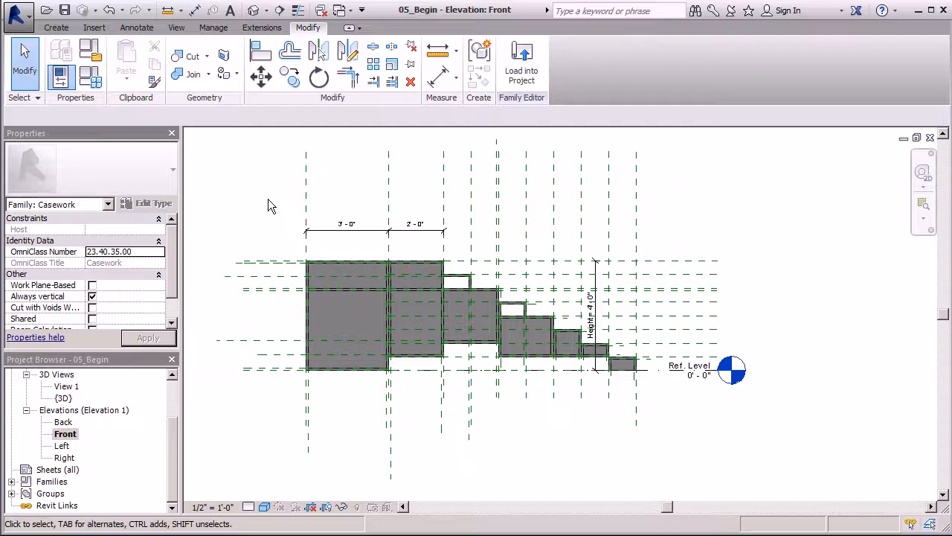
{"action": "scroll", "coordinate": [309, 287], "scroll_direction": "up", "scroll_amount": 3}
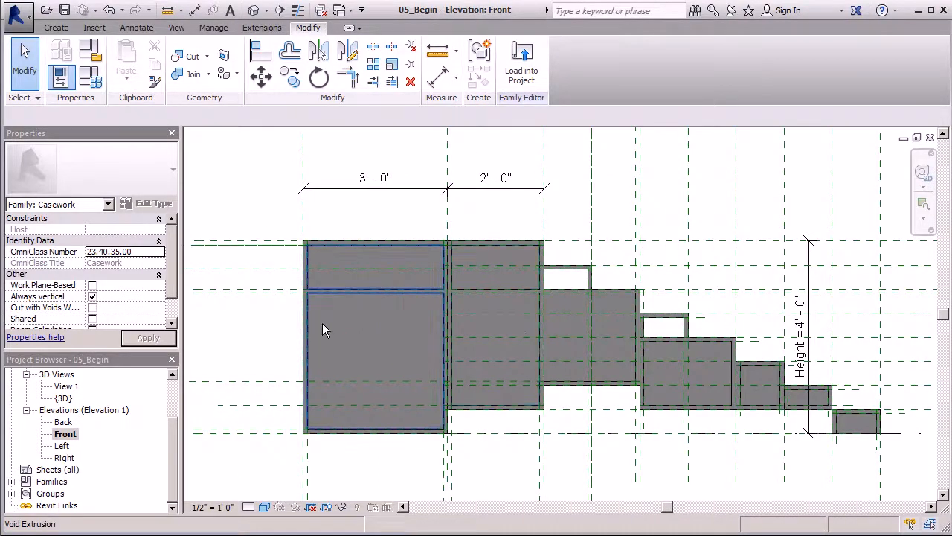
{"action": "scroll", "coordinate": [317, 325], "scroll_direction": "up", "scroll_amount": 2}
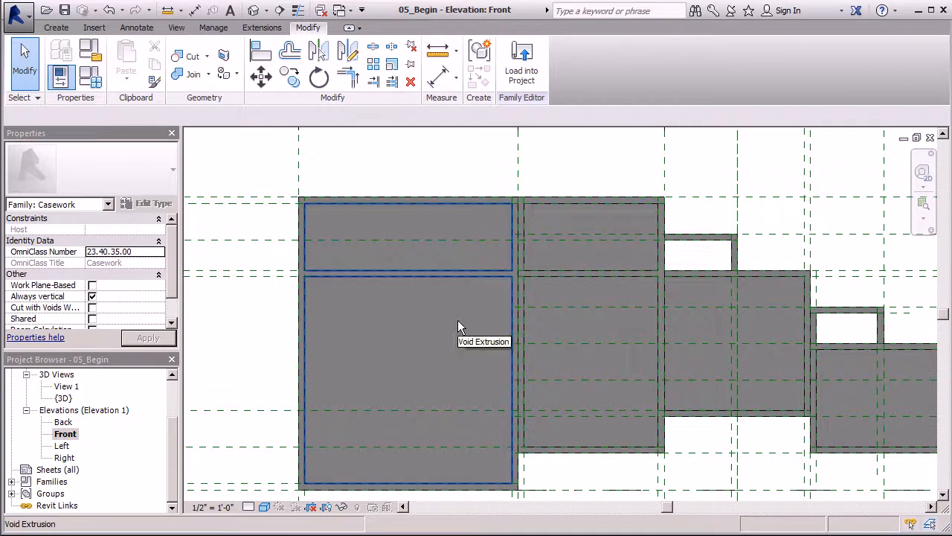
{"action": "left_click", "coordinate": [64, 29]}
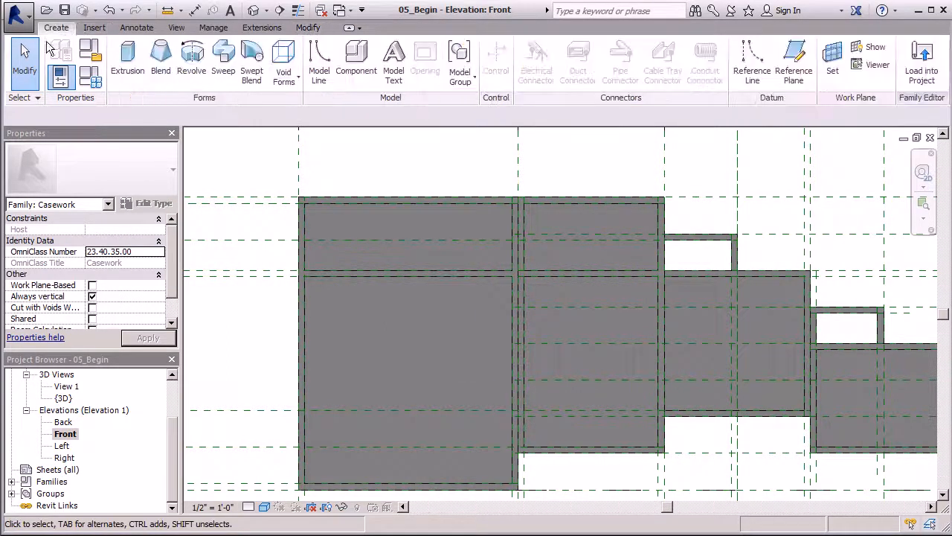
{"action": "left_click", "coordinate": [794, 56]}
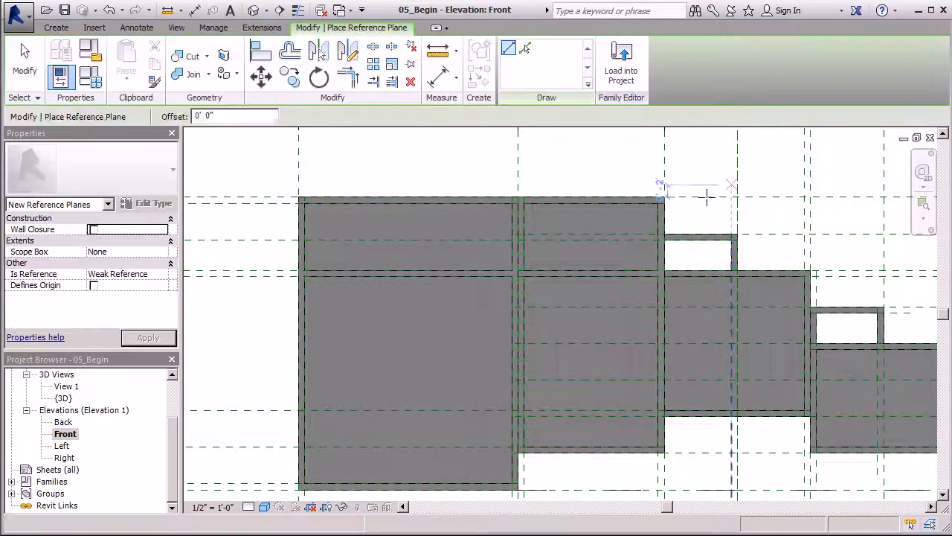
{"action": "left_click", "coordinate": [525, 49]}
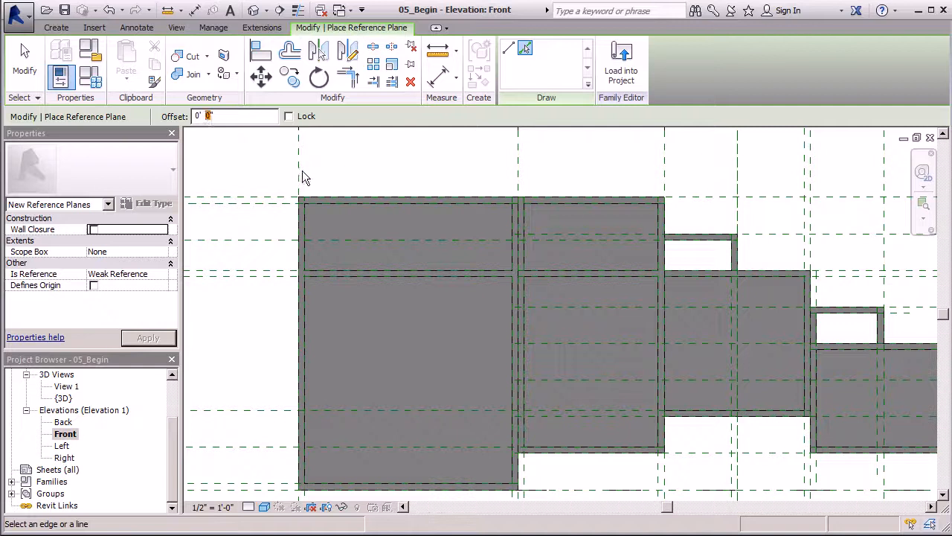
{"action": "type", "text": "1/4"}
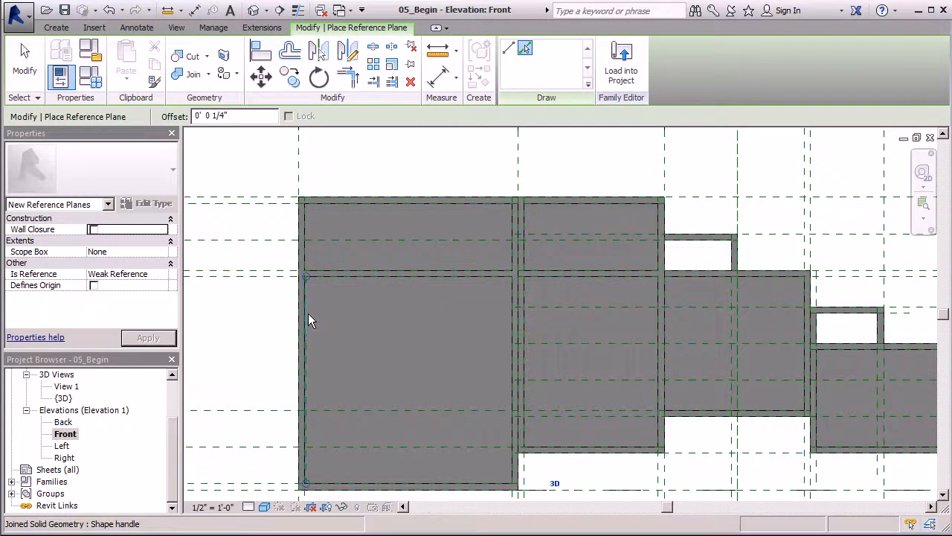
{"action": "scroll", "coordinate": [389, 197], "scroll_direction": "down", "scroll_amount": 1}
{"action": "scroll", "coordinate": [388, 198], "scroll_direction": "down", "scroll_amount": 2}
{"action": "scroll", "coordinate": [323, 399], "scroll_direction": "up", "scroll_amount": 5}
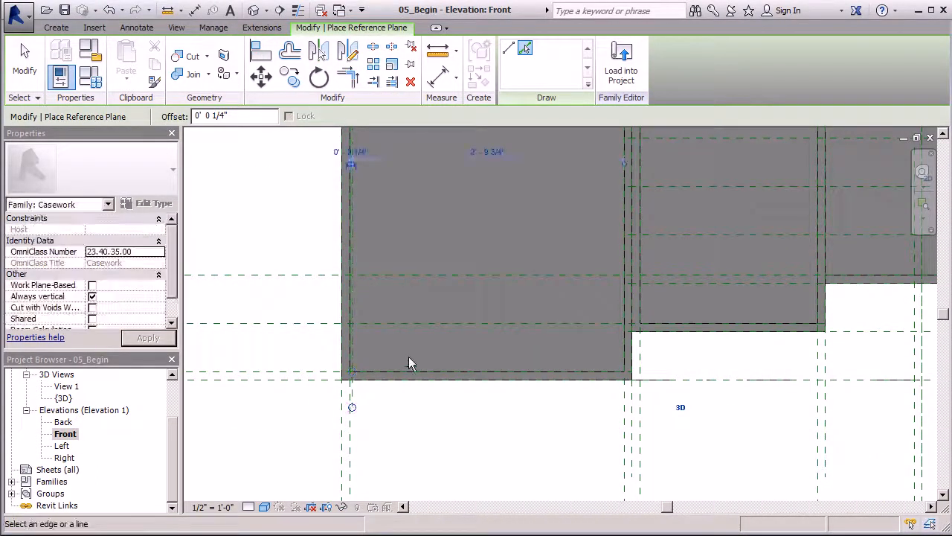
Add reference planes offset 1/4" inside the bottom, right and top edges of the large lower compartment, extending their ends beyond the opening.
{"action": "left_click_drag", "start_coordinate": [625, 370], "coordinate": [669, 370]}
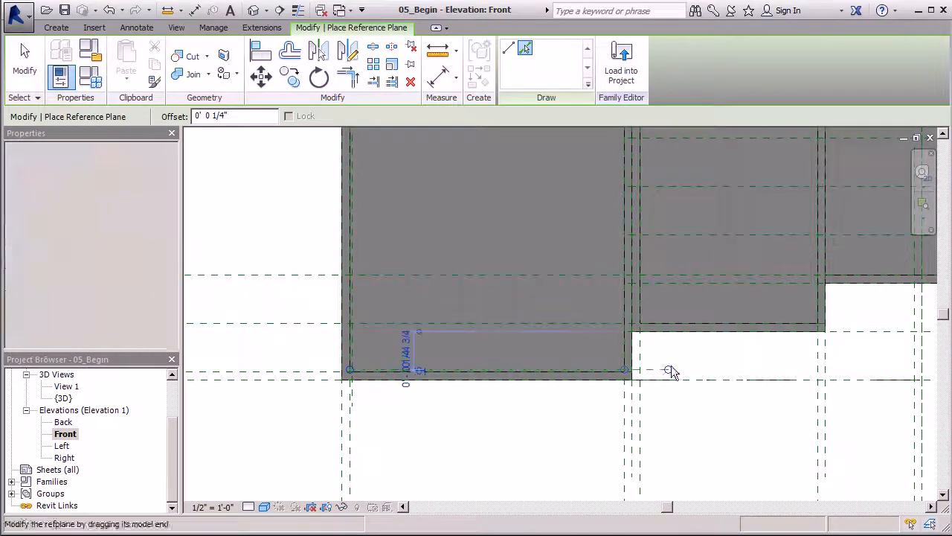
{"action": "left_click", "coordinate": [622, 371]}
{"action": "left_click", "coordinate": [622, 423]}
{"action": "scroll", "coordinate": [515, 488], "scroll_direction": "down", "scroll_amount": 2}
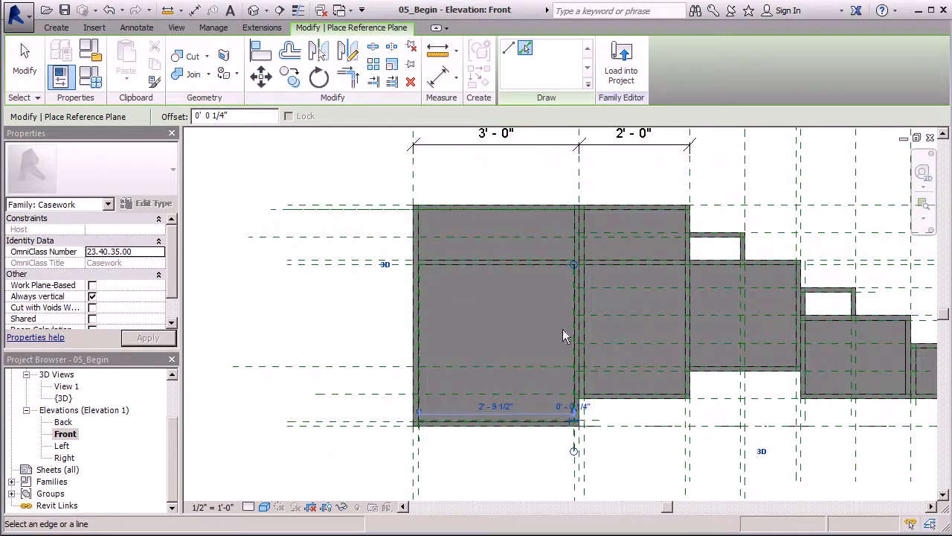
{"action": "left_click", "coordinate": [535, 269]}
{"action": "left_click_drag", "start_coordinate": [416, 265], "coordinate": [252, 265]}
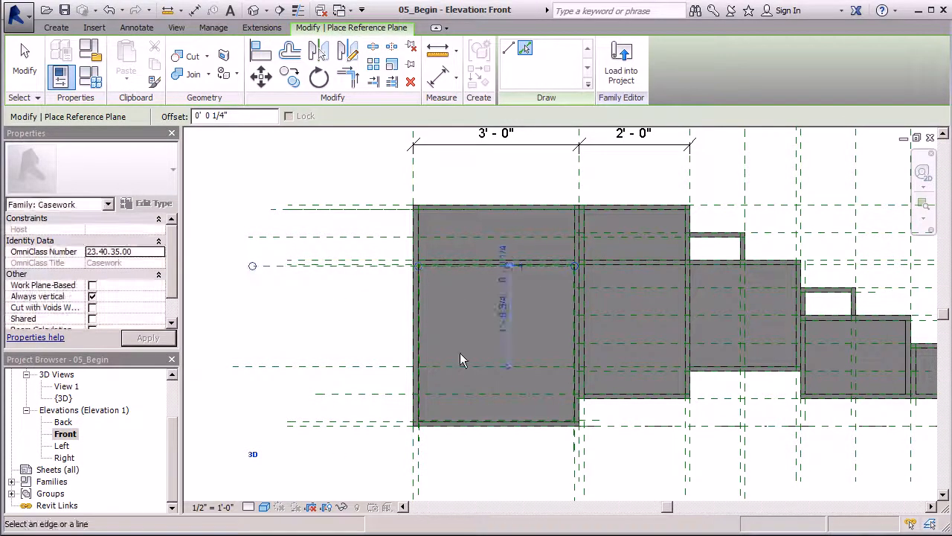
Draw a vertical reference plane down the middle of the 3' wide block, about 1' 4 3/4" from each side.
{"action": "left_click", "coordinate": [24, 59]}
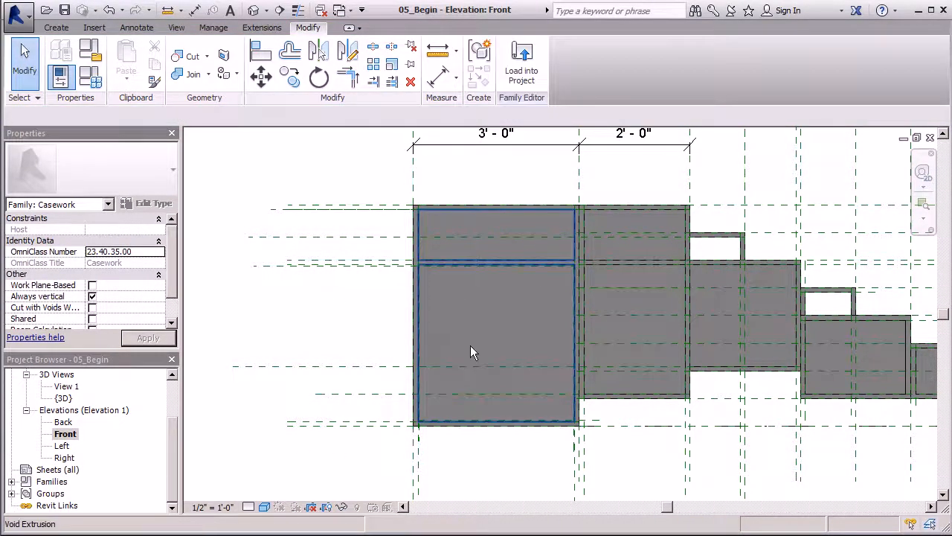
{"action": "left_click", "coordinate": [55, 27]}
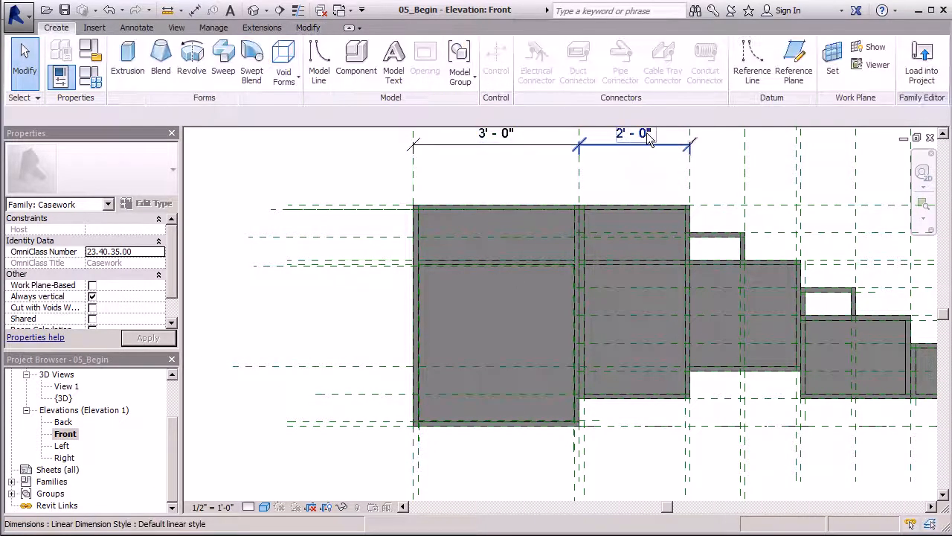
{"action": "left_click", "coordinate": [793, 60]}
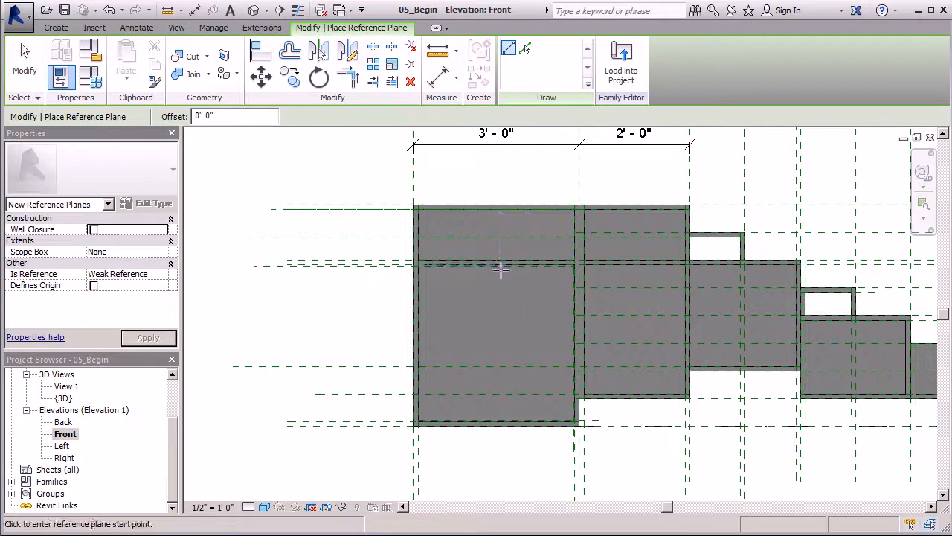
{"action": "left_click", "coordinate": [496, 209]}
{"action": "left_click", "coordinate": [497, 461]}
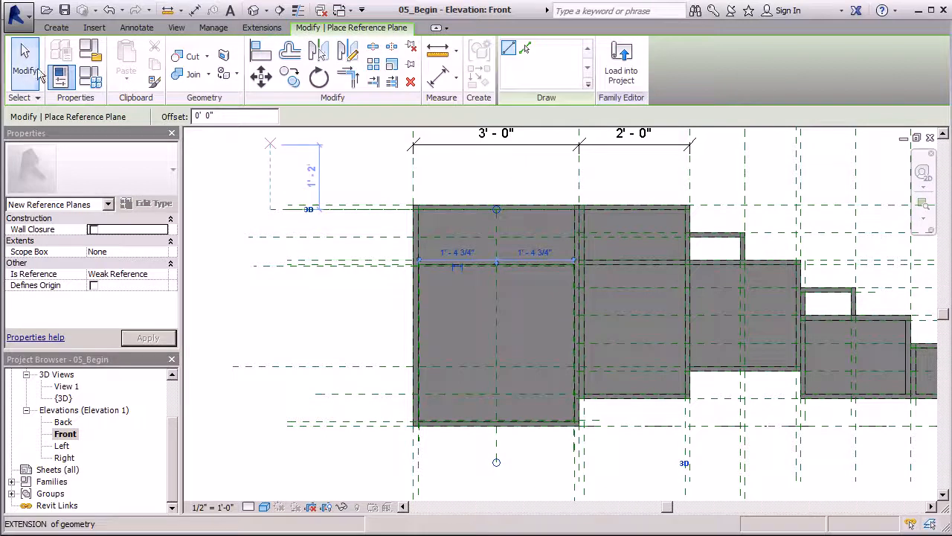
{"action": "key", "text": "Escape"}
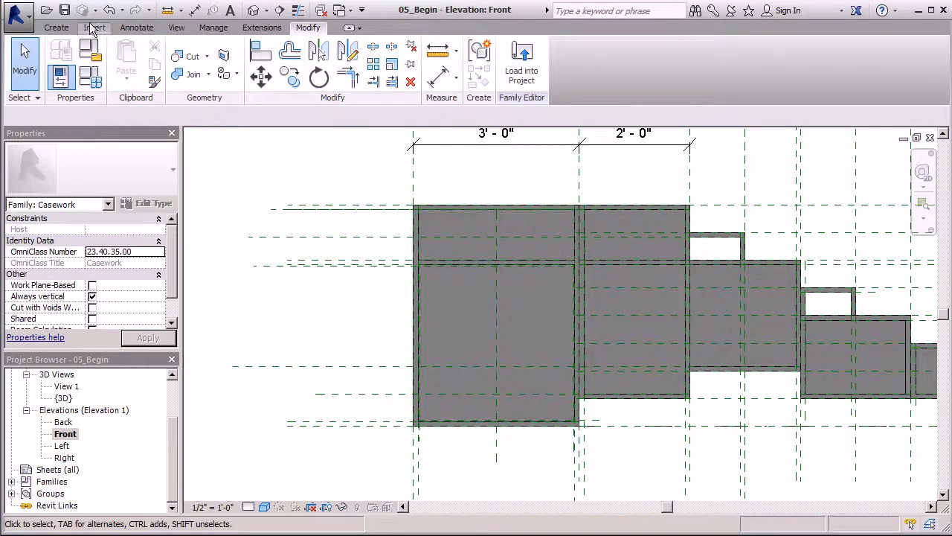
Create a solid extrusion 1" deep from a rectangle on the offset reference planes inside the large lower compartment.
{"action": "left_click", "coordinate": [61, 29]}
{"action": "left_click", "coordinate": [128, 58]}
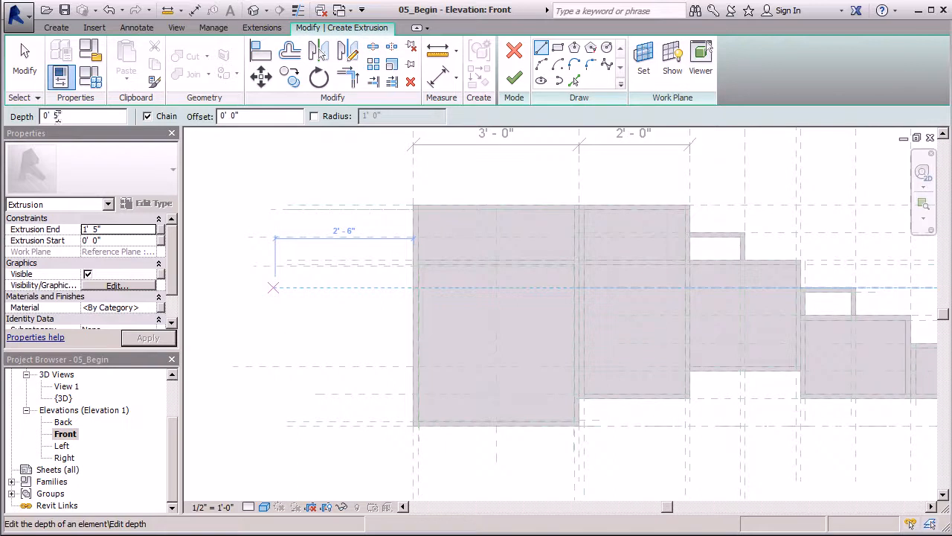
{"action": "key", "text": "Return"}
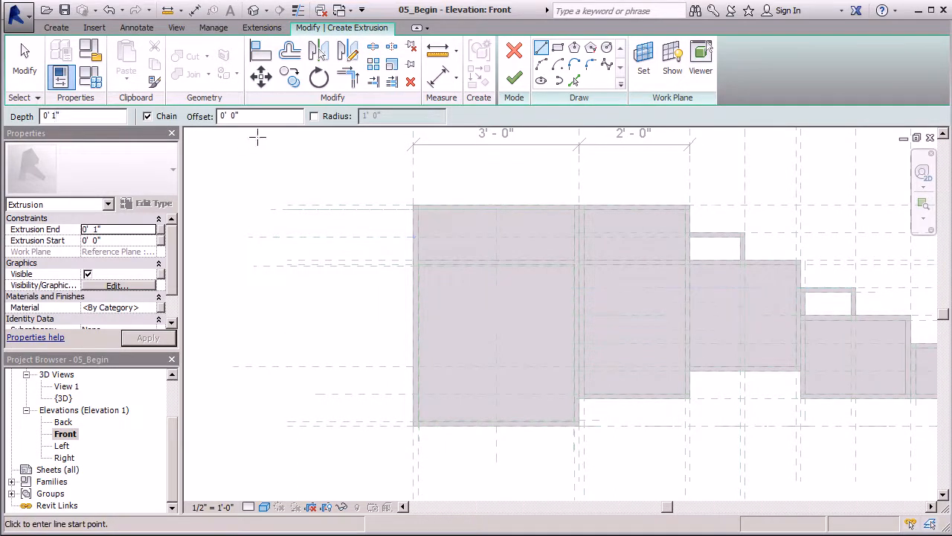
{"action": "left_click", "coordinate": [558, 51]}
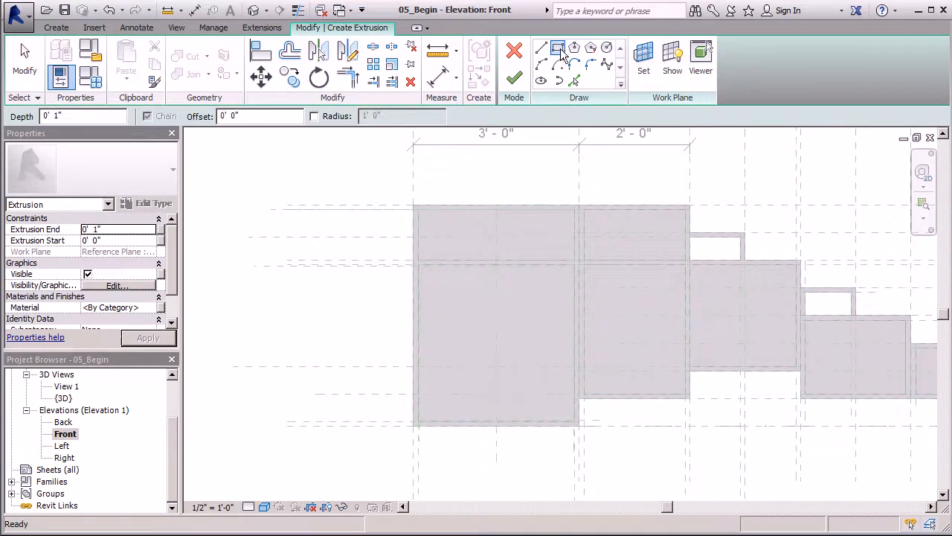
{"action": "scroll", "coordinate": [473, 297], "scroll_direction": "up", "scroll_amount": 2}
{"action": "scroll", "coordinate": [333, 195], "scroll_direction": "down", "scroll_amount": 2}
{"action": "scroll", "coordinate": [386, 244], "scroll_direction": "up", "scroll_amount": 2}
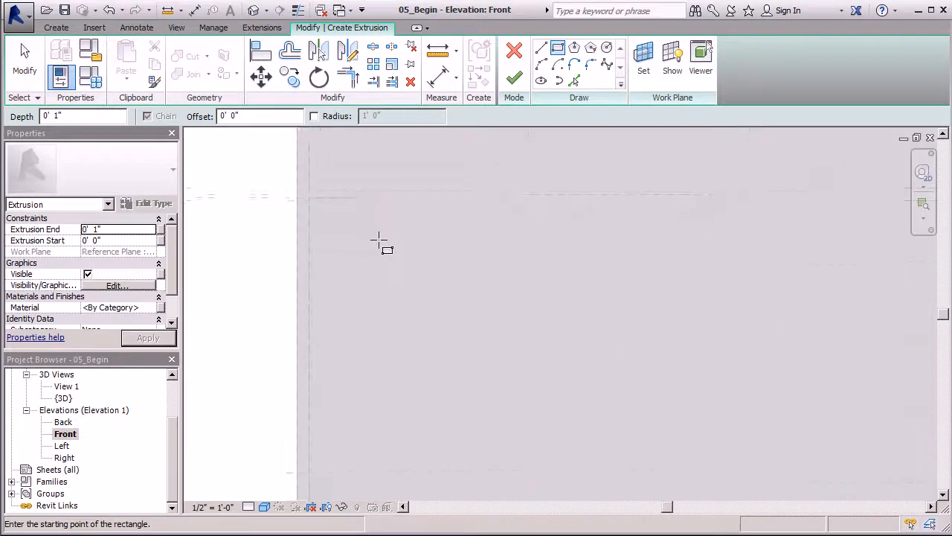
{"action": "scroll", "coordinate": [321, 210], "scroll_direction": "up", "scroll_amount": 2}
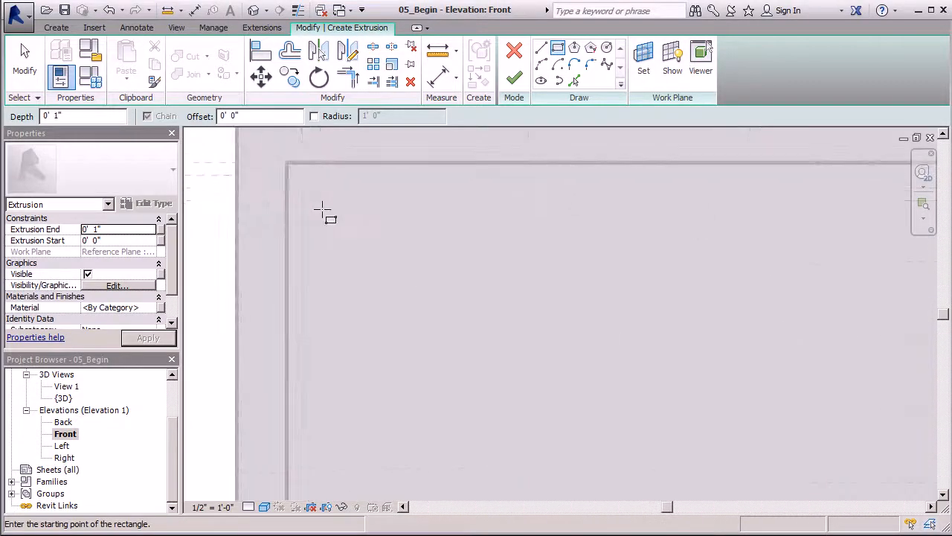
{"action": "left_click", "coordinate": [300, 175]}
{"action": "scroll", "coordinate": [285, 130], "scroll_direction": "down", "scroll_amount": 3}
{"action": "scroll", "coordinate": [295, 149], "scroll_direction": "down", "scroll_amount": 2}
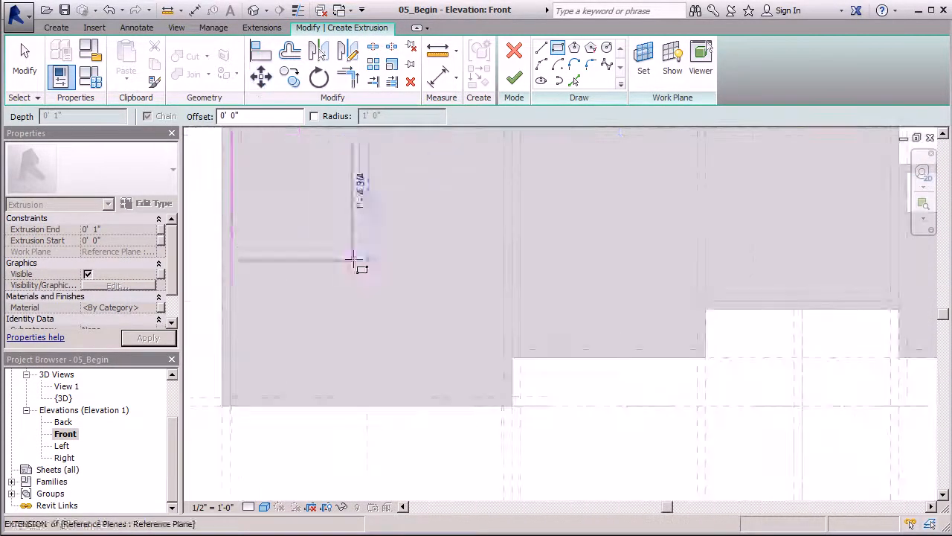
{"action": "scroll", "coordinate": [461, 395], "scroll_direction": "up", "scroll_amount": 3}
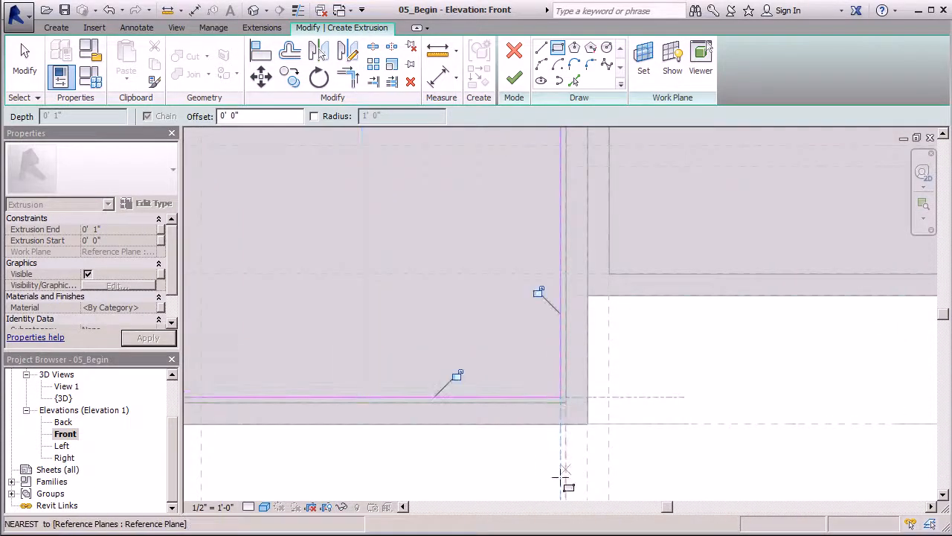
{"action": "left_click", "coordinate": [560, 396]}
{"action": "scroll", "coordinate": [532, 440], "scroll_direction": "down", "scroll_amount": 3}
{"action": "scroll", "coordinate": [495, 416], "scroll_direction": "down", "scroll_amount": 2}
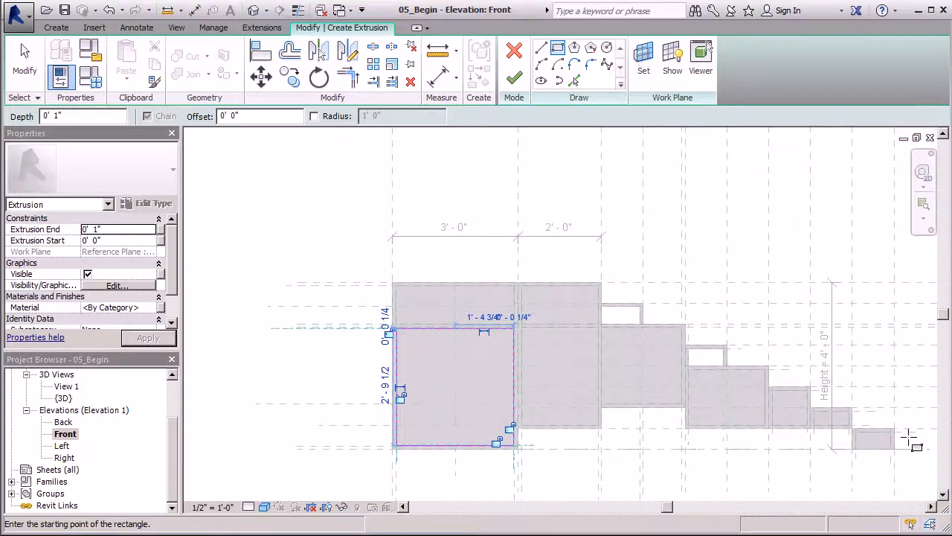
{"action": "left_click", "coordinate": [515, 79]}
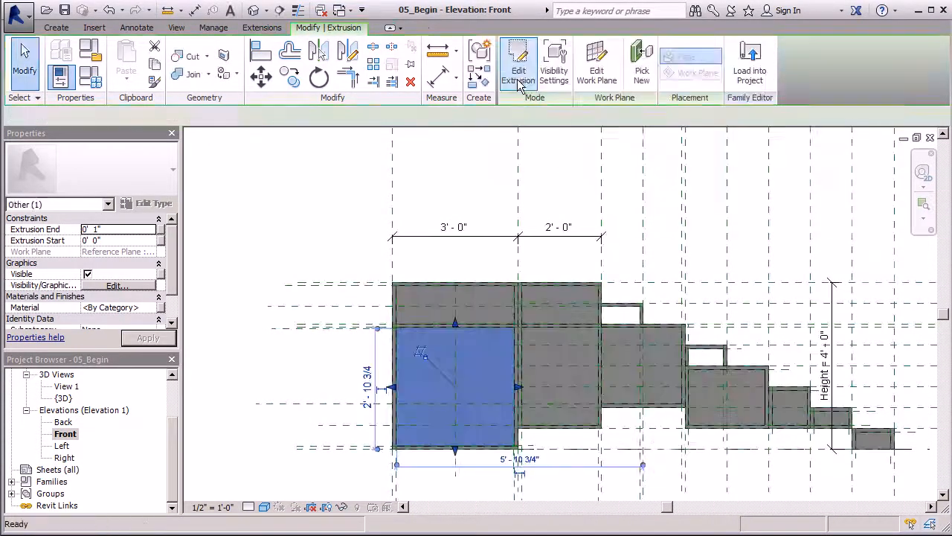
In the default 3D view, select the new front panel and choose Glass as its material.
{"action": "left_click", "coordinate": [254, 12]}
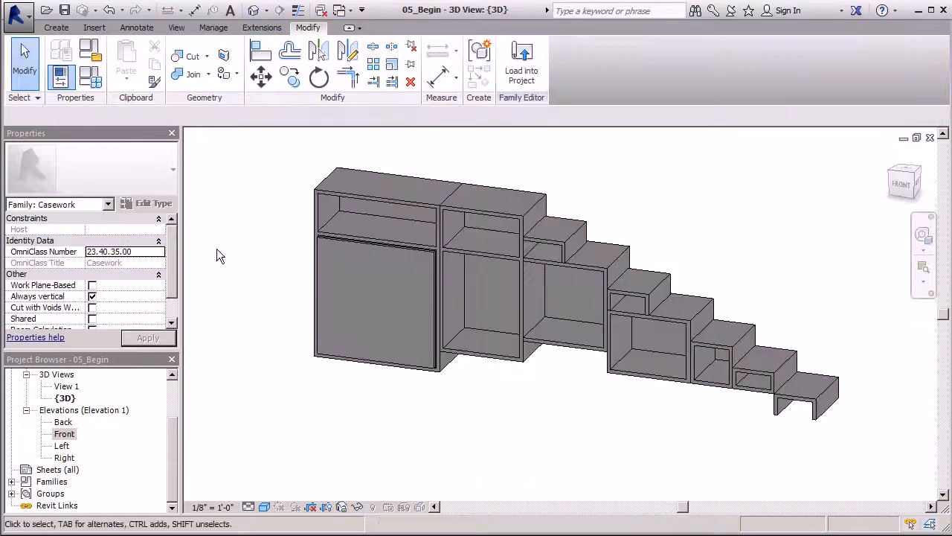
{"action": "left_click", "coordinate": [348, 262]}
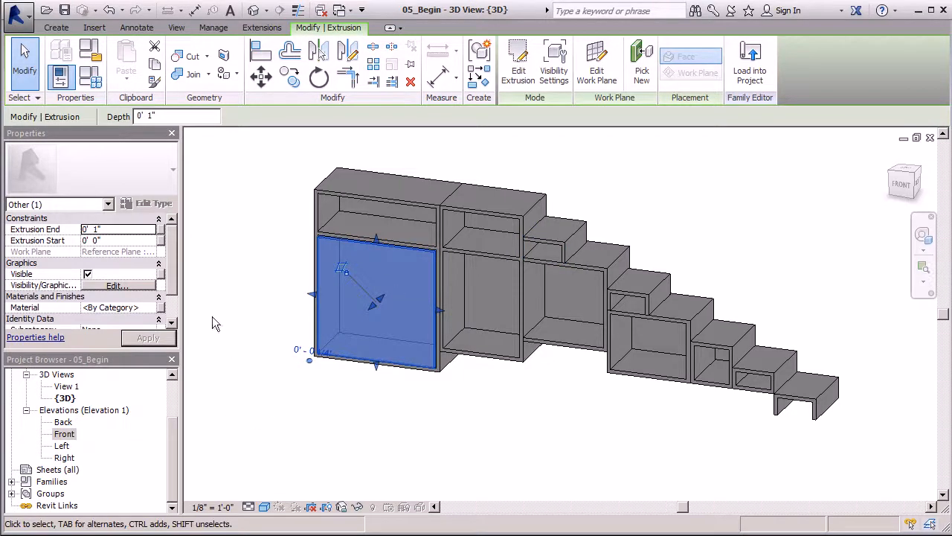
{"action": "scroll", "coordinate": [164, 307], "scroll_direction": "down", "scroll_amount": 2}
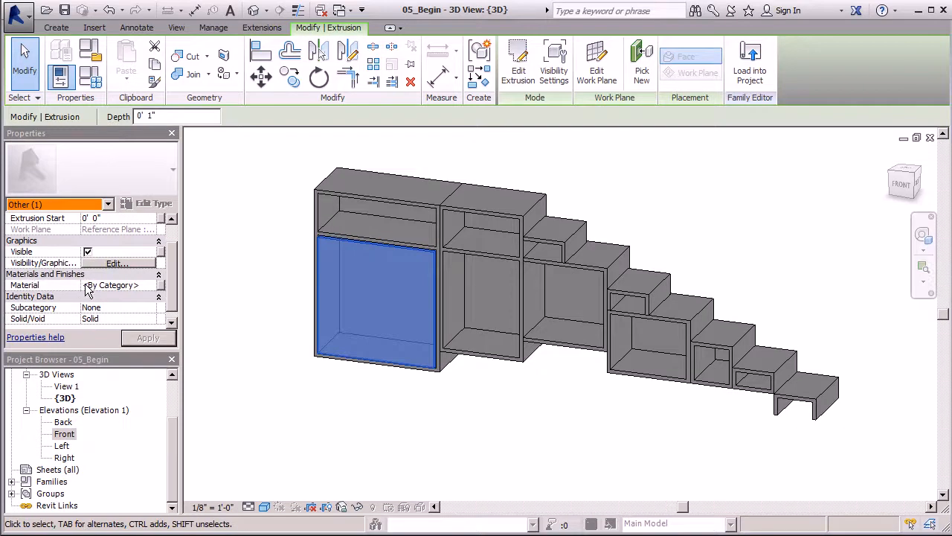
{"action": "left_click", "coordinate": [108, 288]}
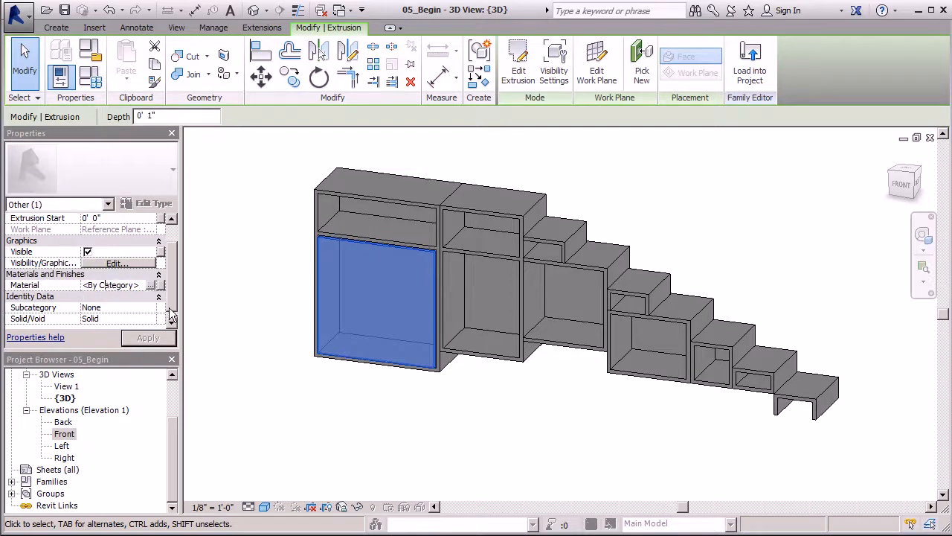
{"action": "left_click", "coordinate": [151, 285]}
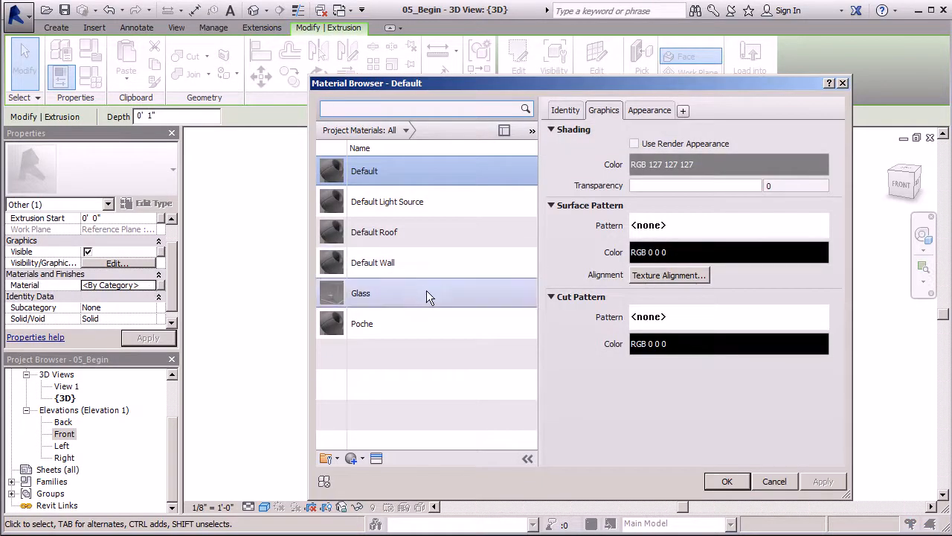
{"action": "left_click_drag", "start_coordinate": [517, 84], "coordinate": [546, 131]}
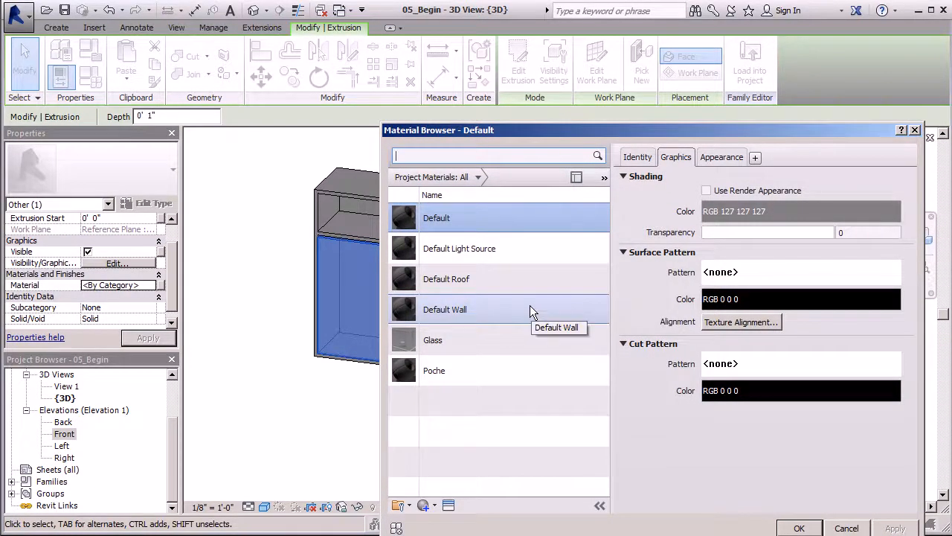
{"action": "left_click", "coordinate": [445, 340]}
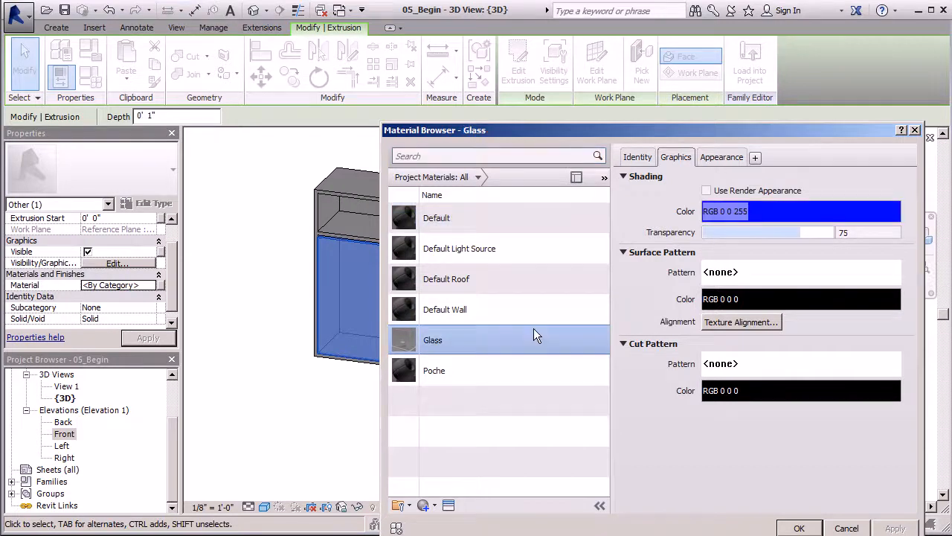
Give the Glass material a grey RGB 128 128 128 shading color with 60 transparency and apply it to the front panel.
{"action": "left_click_drag", "start_coordinate": [555, 134], "coordinate": [370, 154]}
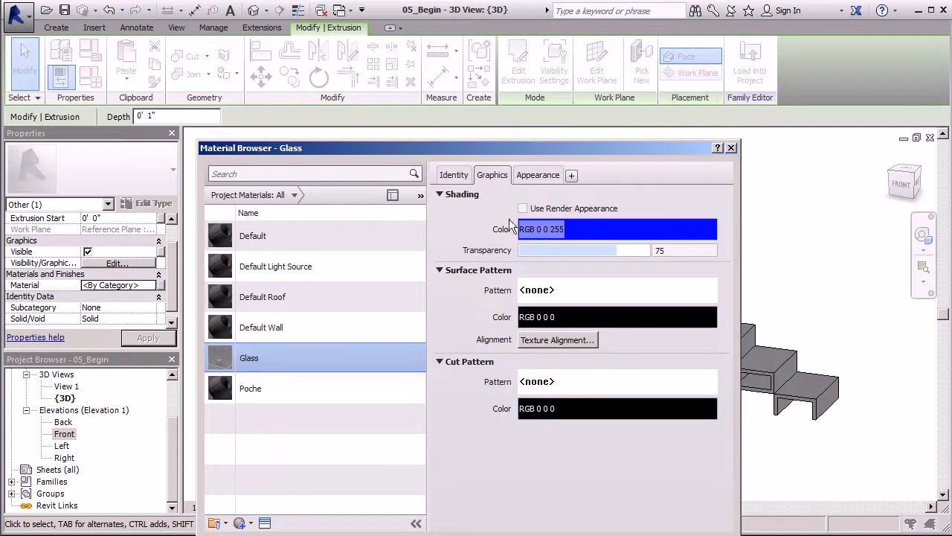
{"action": "left_click", "coordinate": [589, 231]}
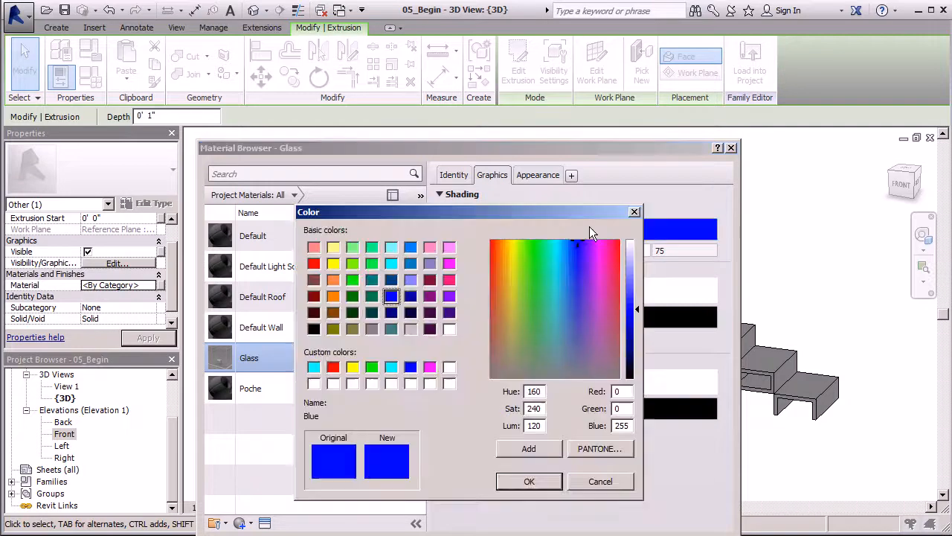
{"action": "left_click", "coordinate": [371, 328]}
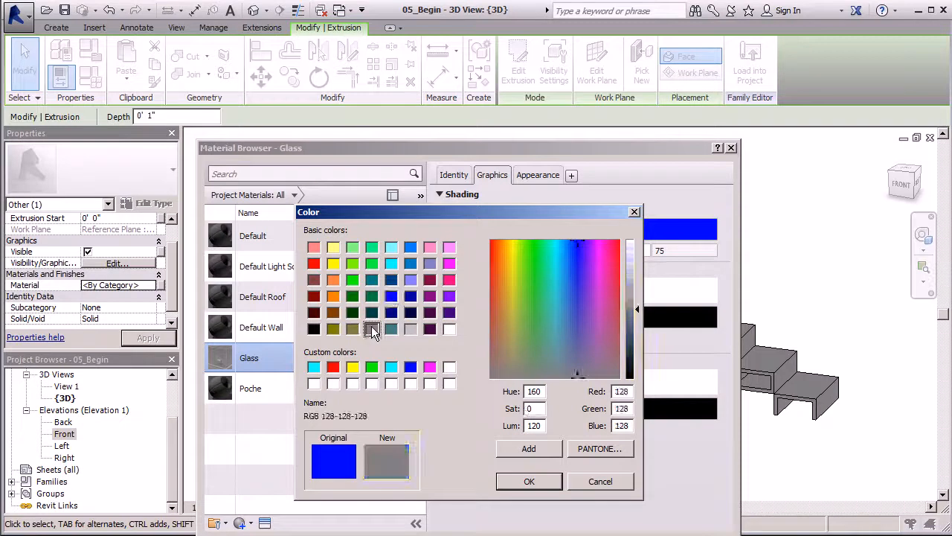
{"action": "left_click", "coordinate": [527, 481]}
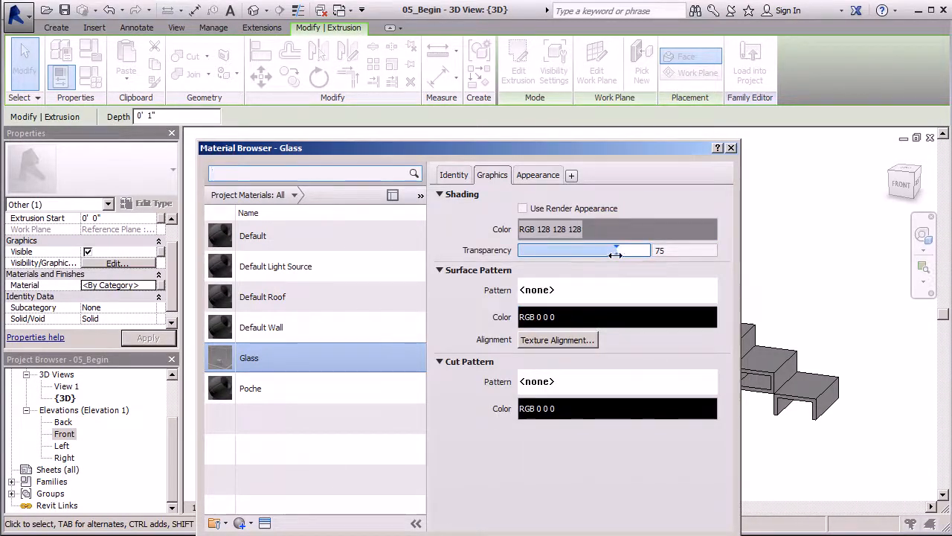
{"action": "left_click_drag", "start_coordinate": [618, 253], "coordinate": [595, 261]}
{"action": "left_click_drag", "start_coordinate": [625, 151], "coordinate": [894, 139]}
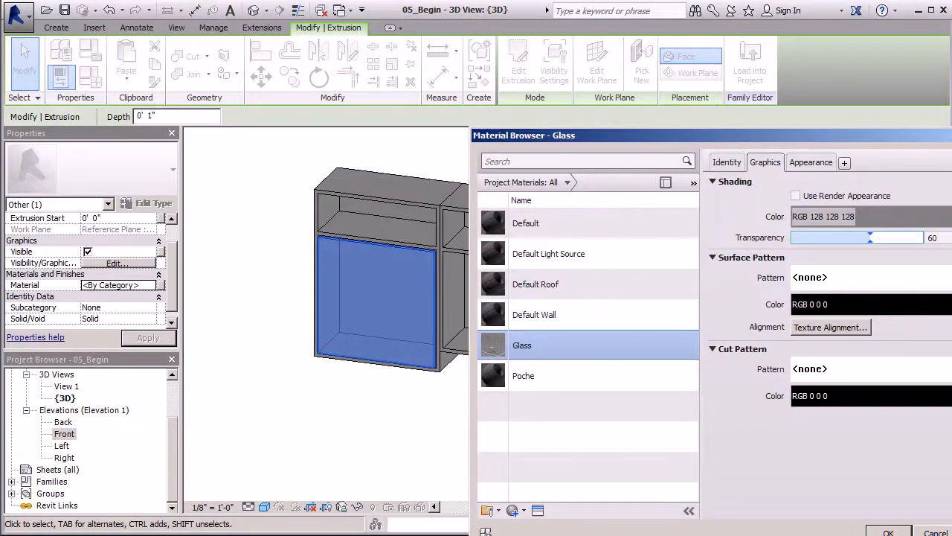
{"action": "left_click", "coordinate": [888, 531]}
{"action": "left_click", "coordinate": [375, 466]}
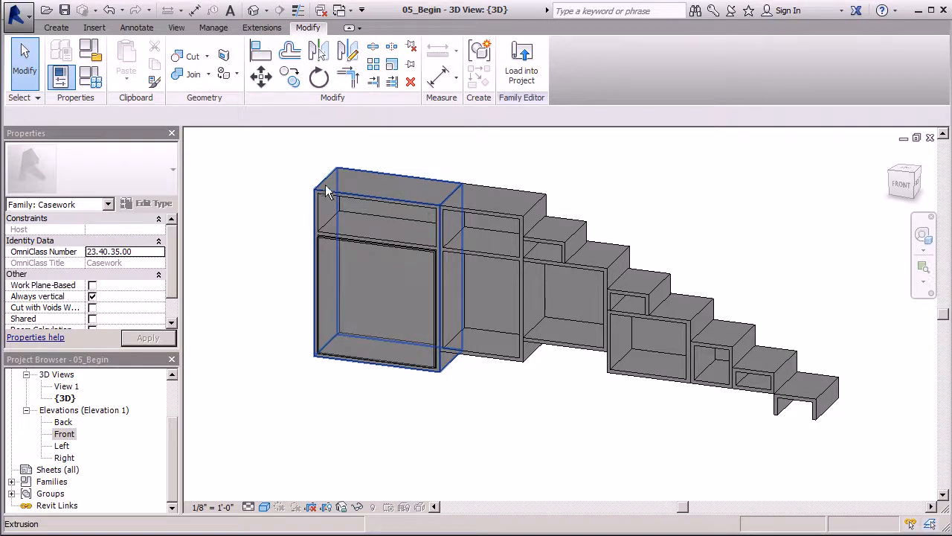
Create a new material named Cherry and assign it to the 3' wide casework block.
{"action": "left_click", "coordinate": [354, 191]}
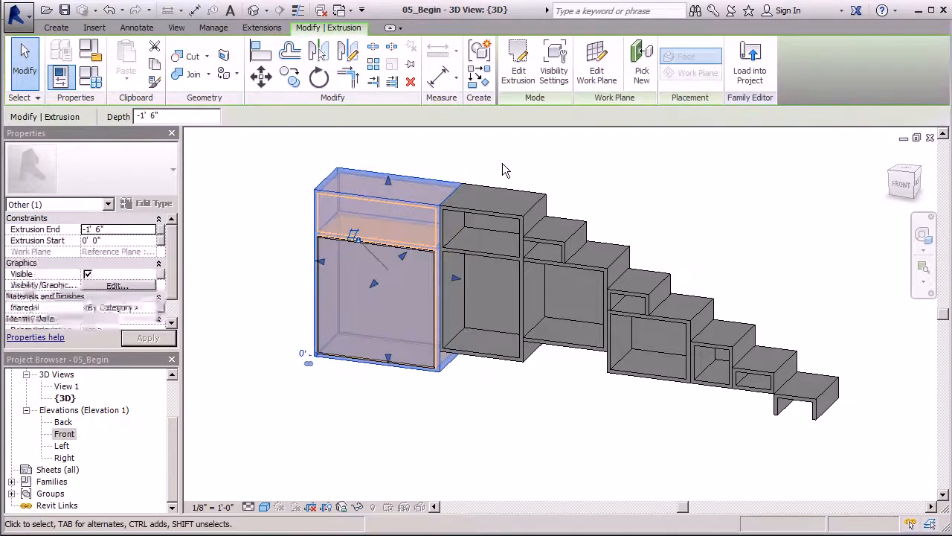
{"action": "scroll", "coordinate": [173, 268], "scroll_direction": "down", "scroll_amount": 1}
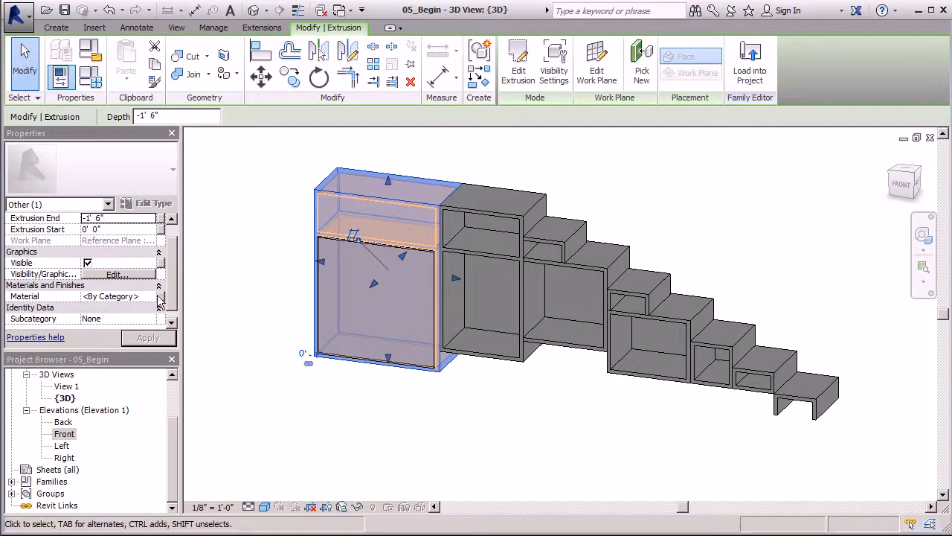
{"action": "scroll", "coordinate": [175, 279], "scroll_direction": "down", "scroll_amount": 1}
{"action": "scroll", "coordinate": [182, 250], "scroll_direction": "up", "scroll_amount": 2}
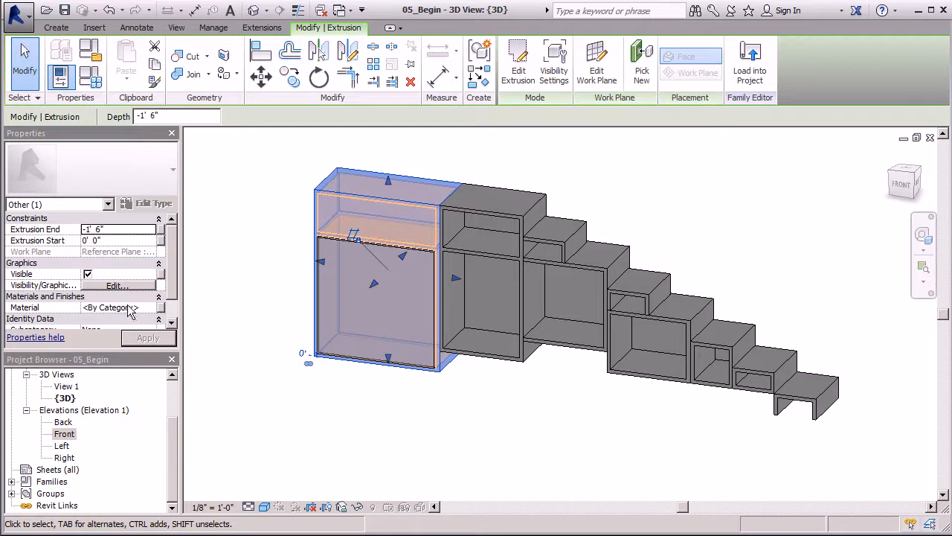
{"action": "left_click", "coordinate": [130, 309]}
{"action": "left_click", "coordinate": [143, 308]}
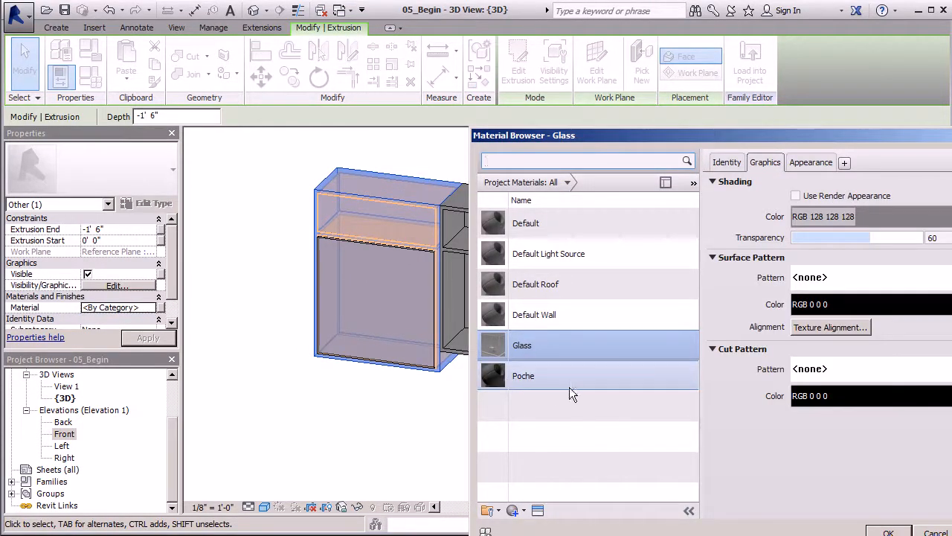
{"action": "left_click", "coordinate": [514, 513]}
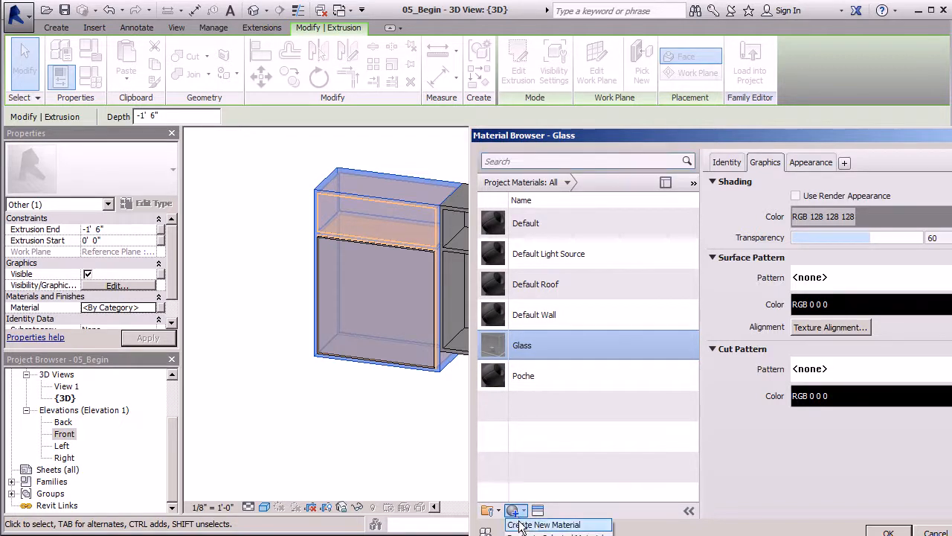
{"action": "left_click", "coordinate": [518, 524]}
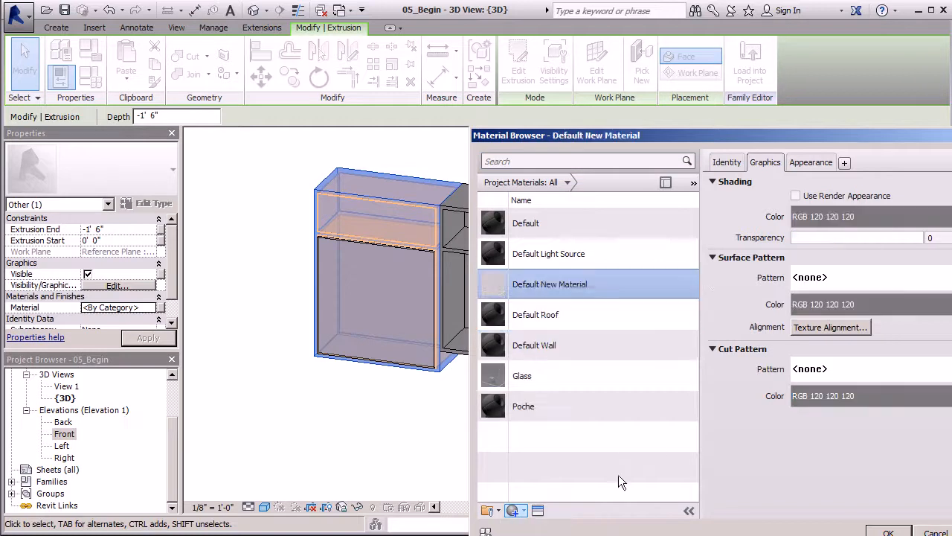
{"action": "right_click", "coordinate": [577, 292]}
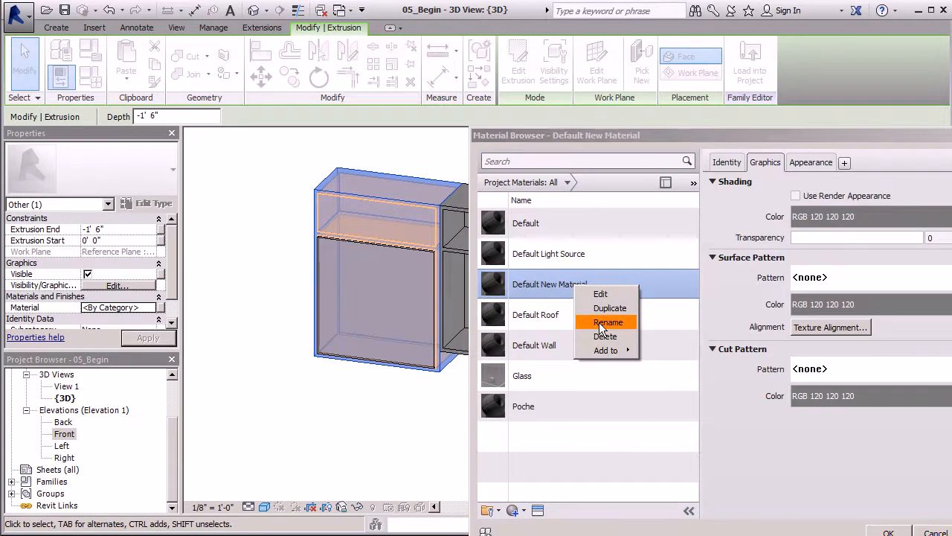
{"action": "left_click", "coordinate": [603, 323]}
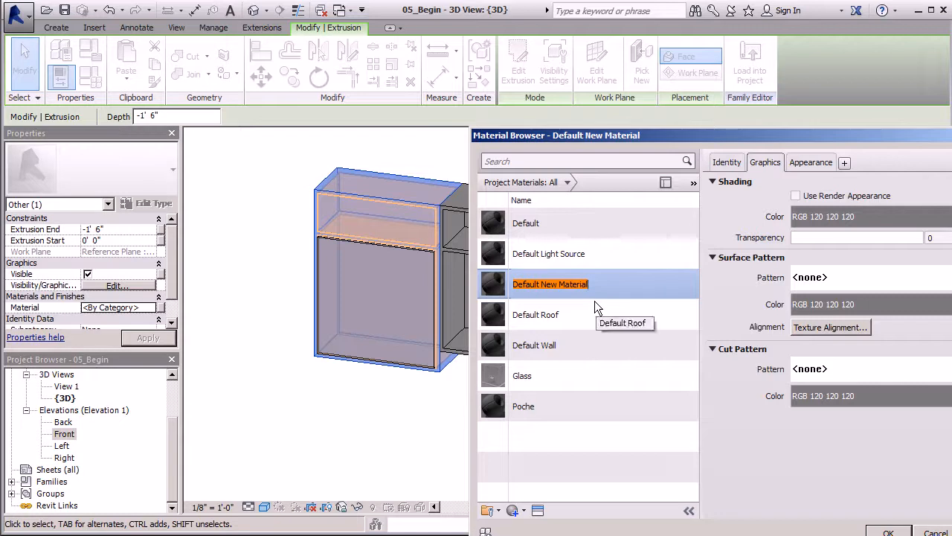
{"action": "type", "text": "Cherry"}
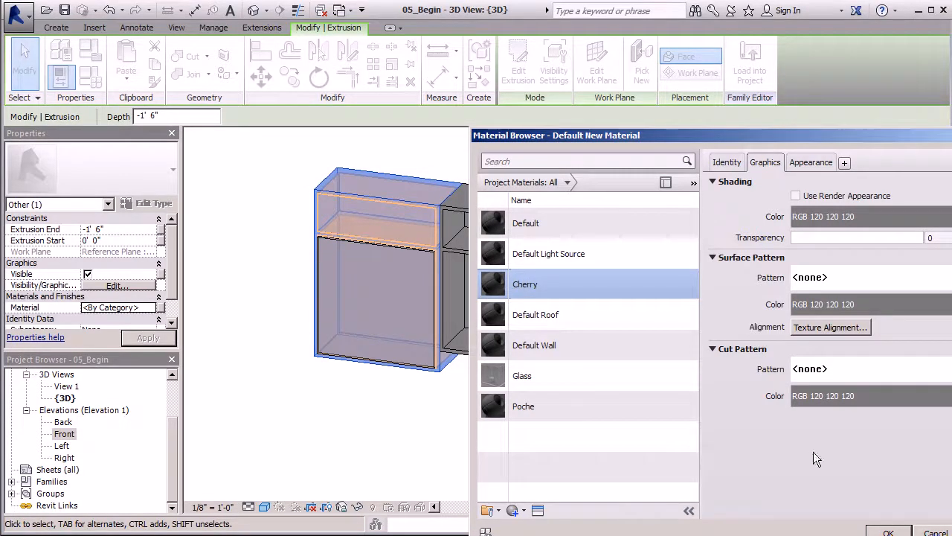
{"action": "left_click", "coordinate": [888, 533]}
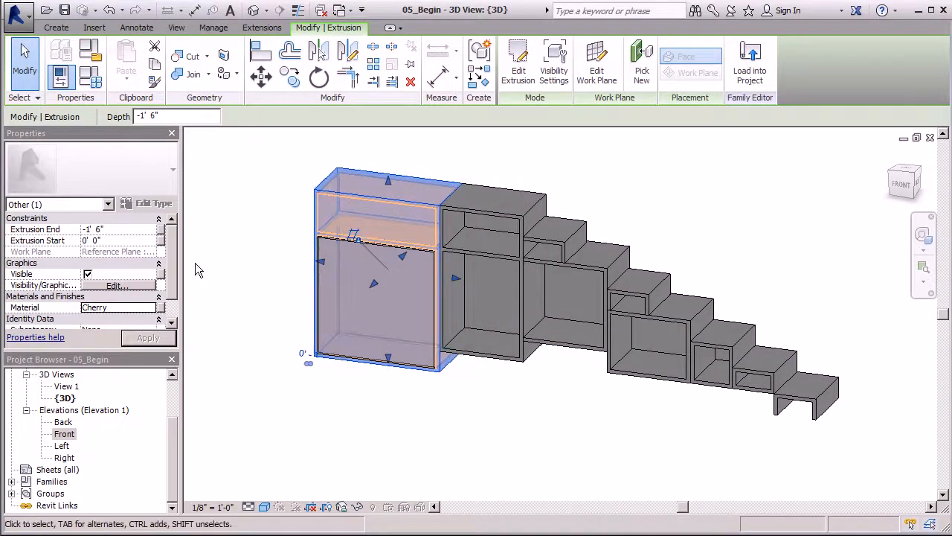
Set the Cherry material's shading color to brown RGB 174 87 0 and apply it to the 3' wide block.
{"action": "scroll", "coordinate": [178, 266], "scroll_direction": "down", "scroll_amount": 1}
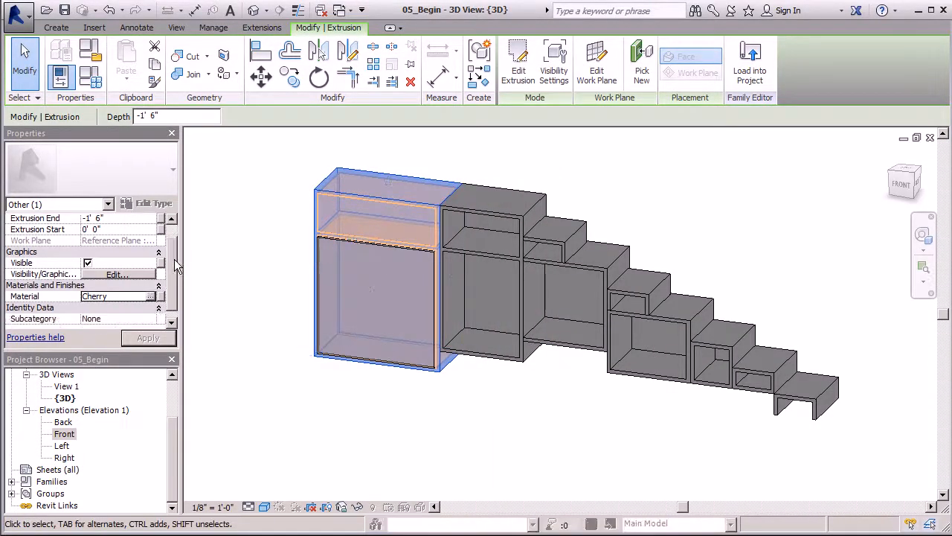
{"action": "left_click", "coordinate": [152, 296]}
{"action": "left_click_drag", "start_coordinate": [886, 134], "coordinate": [848, 144]}
{"action": "left_click", "coordinate": [843, 225]}
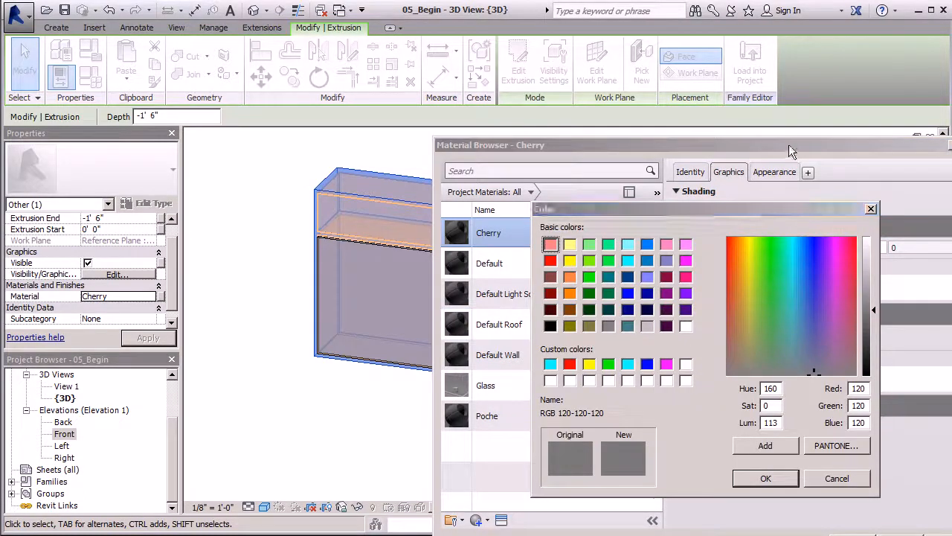
{"action": "left_click", "coordinate": [569, 309]}
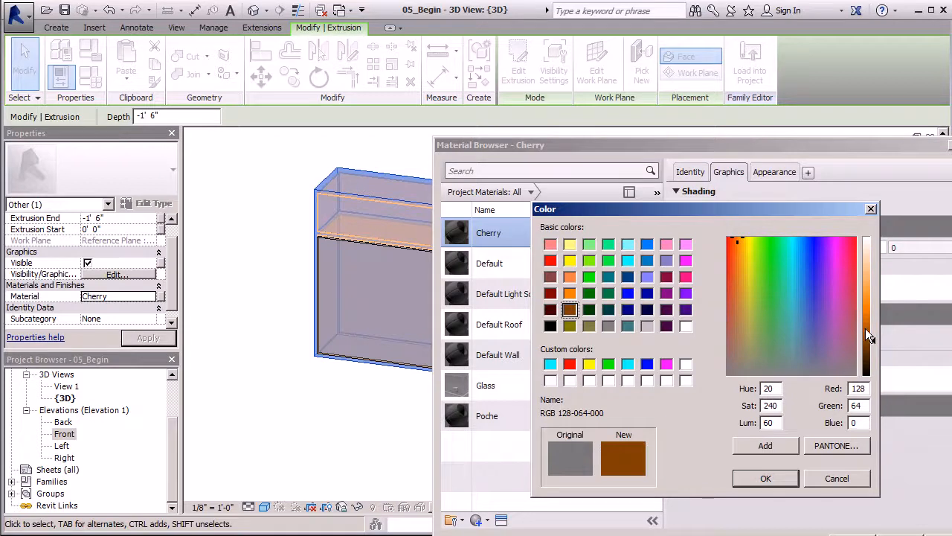
{"action": "left_click", "coordinate": [866, 328]}
{"action": "left_click", "coordinate": [774, 478]}
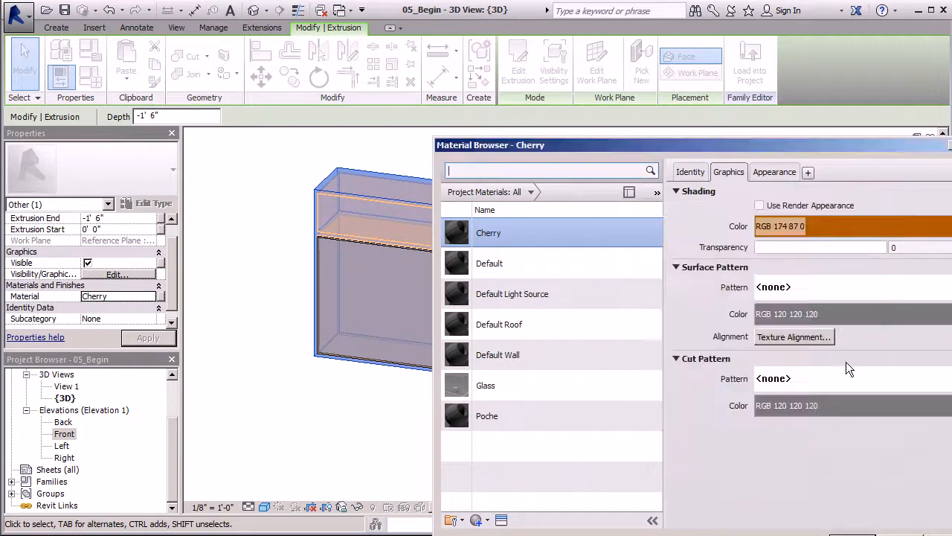
{"action": "left_click", "coordinate": [863, 534]}
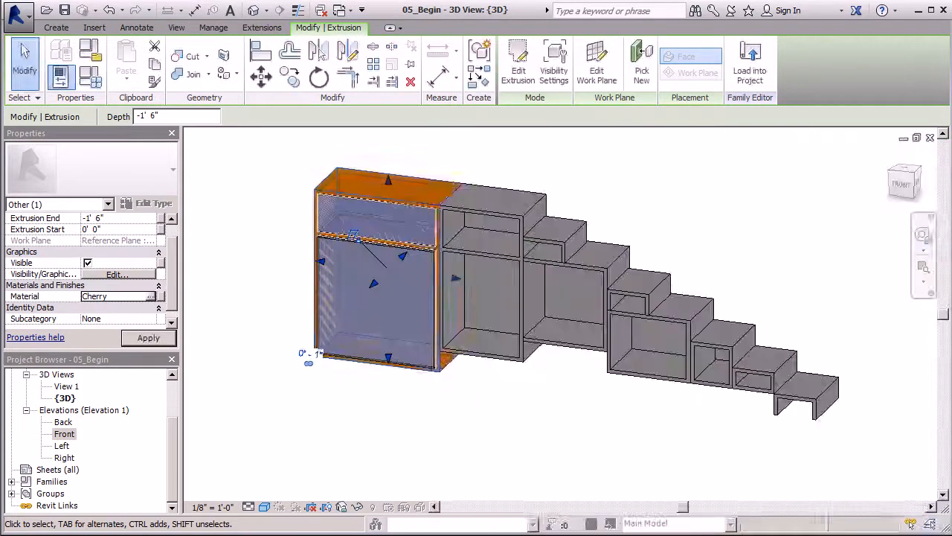
{"action": "left_click", "coordinate": [254, 250]}
{"action": "scroll", "coordinate": [393, 185], "scroll_direction": "up", "scroll_amount": 3}
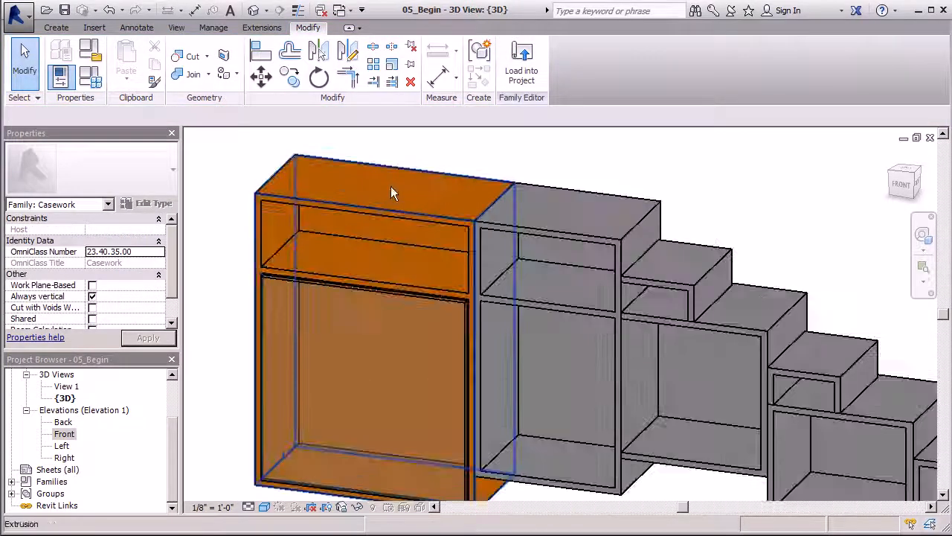
{"action": "scroll", "coordinate": [330, 131], "scroll_direction": "down", "scroll_amount": 3}
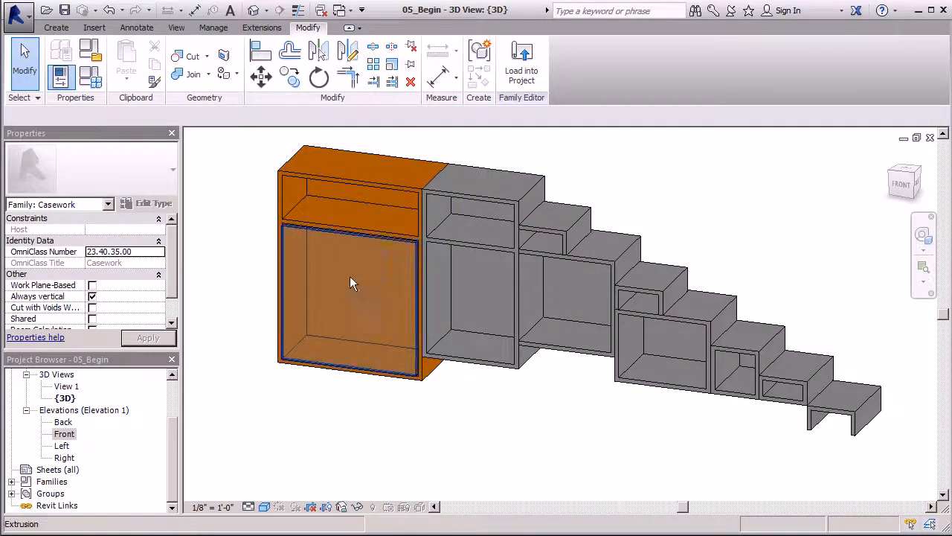
Change the glass door panel's Glass shading color to black RGB 0 0 0 and raise the material's transparency slightly.
{"action": "left_click", "coordinate": [315, 270]}
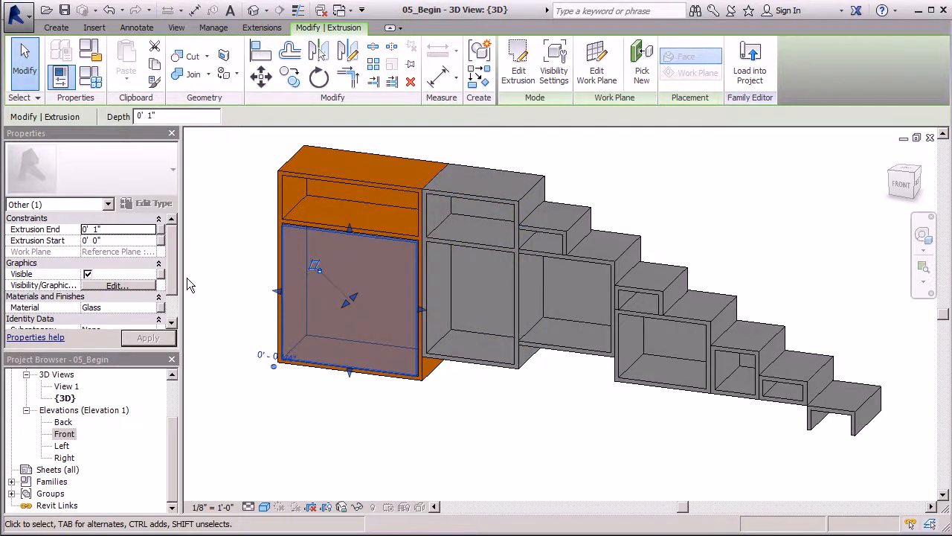
{"action": "left_click", "coordinate": [133, 307]}
{"action": "left_click", "coordinate": [150, 308]}
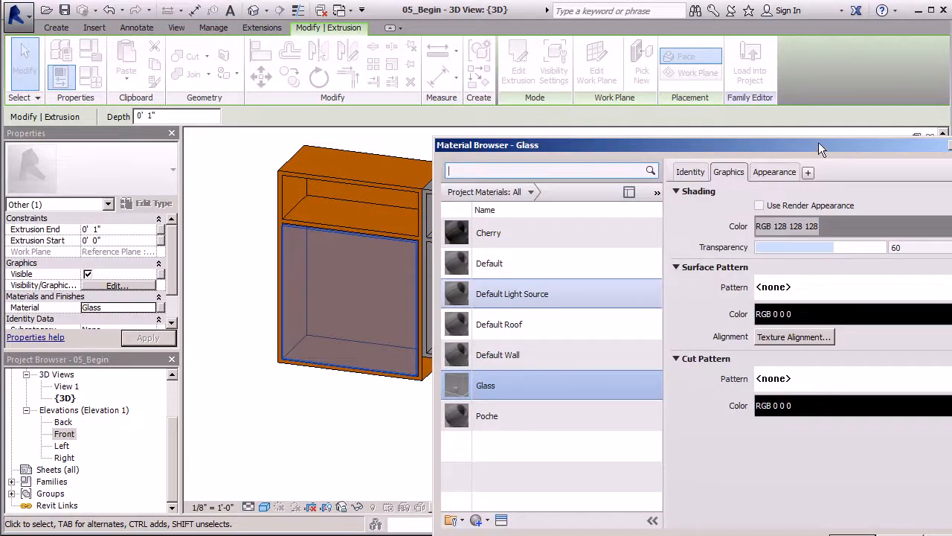
{"action": "left_click_drag", "start_coordinate": [818, 144], "coordinate": [817, 139]}
{"action": "left_click", "coordinate": [833, 219]}
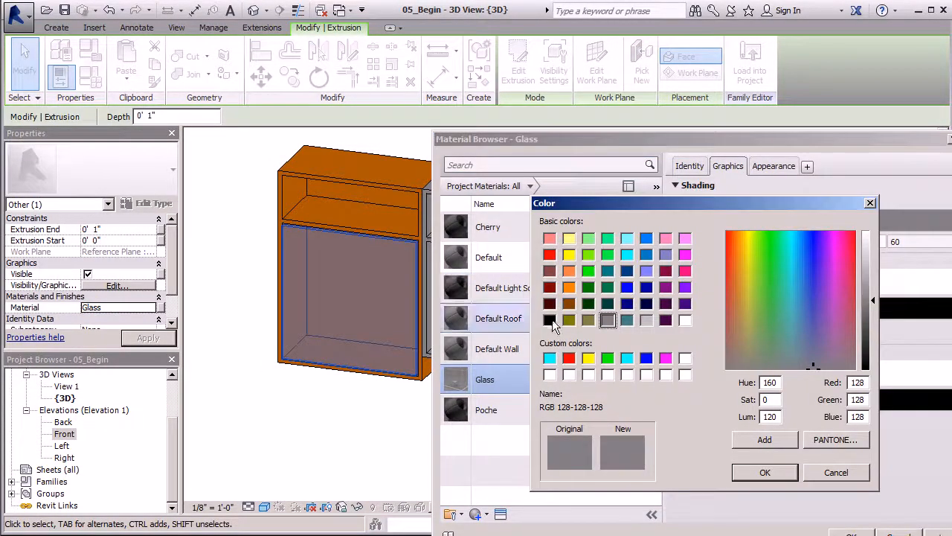
{"action": "left_click", "coordinate": [549, 320]}
{"action": "left_click", "coordinate": [760, 471]}
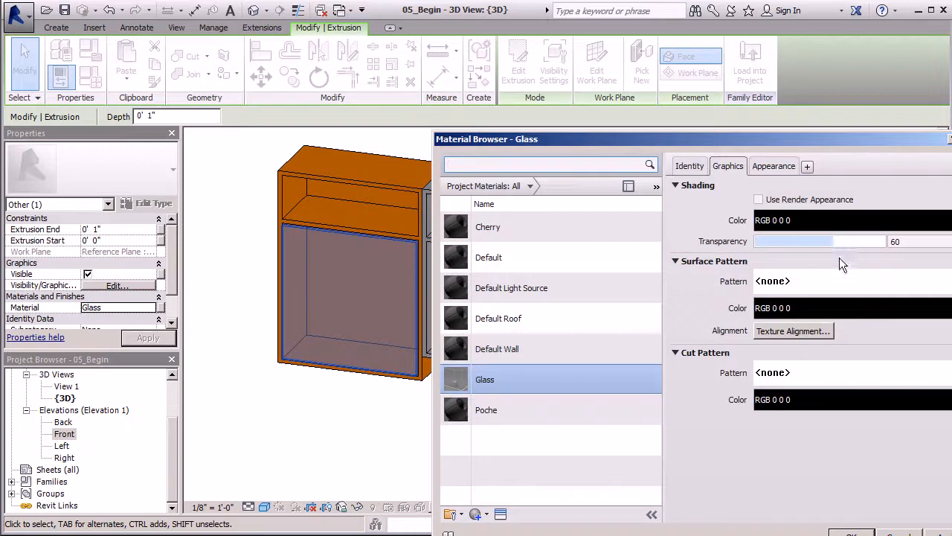
{"action": "left_click_drag", "start_coordinate": [834, 245], "coordinate": [854, 247]}
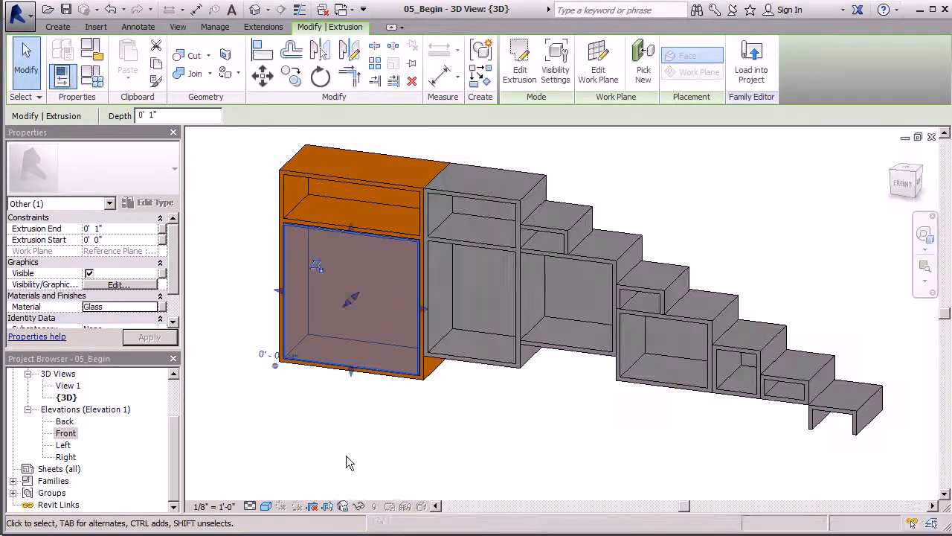
{"action": "left_click", "coordinate": [346, 456]}
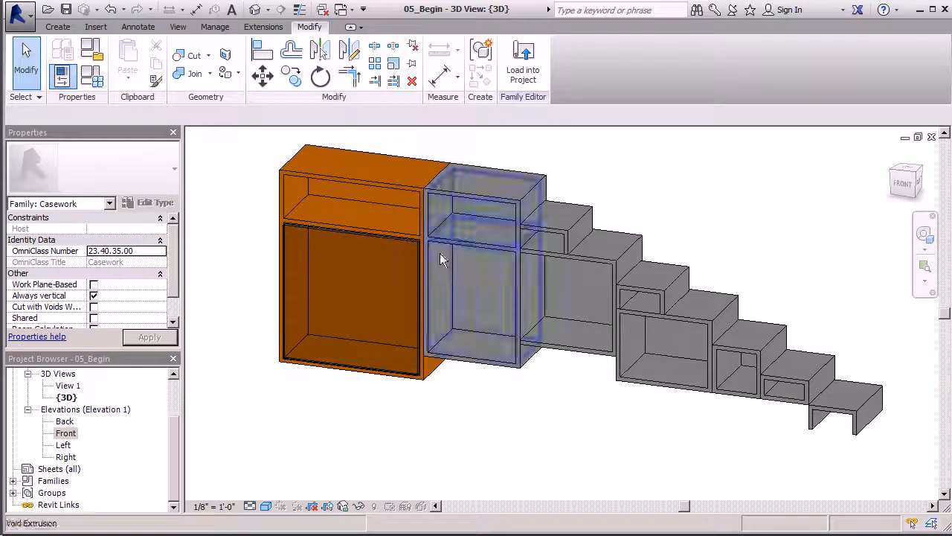
In the Ref. Level floor plan, select the glass panel in front of the 3' wide block and dissociate its work plane.
{"action": "left_click_drag", "start_coordinate": [174, 450], "coordinate": [182, 397]}
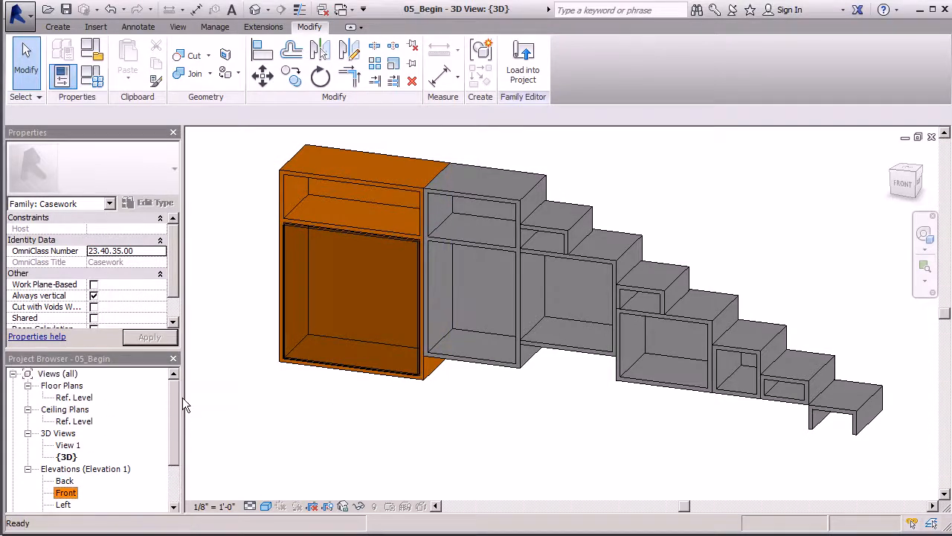
{"action": "double_click", "coordinate": [77, 399]}
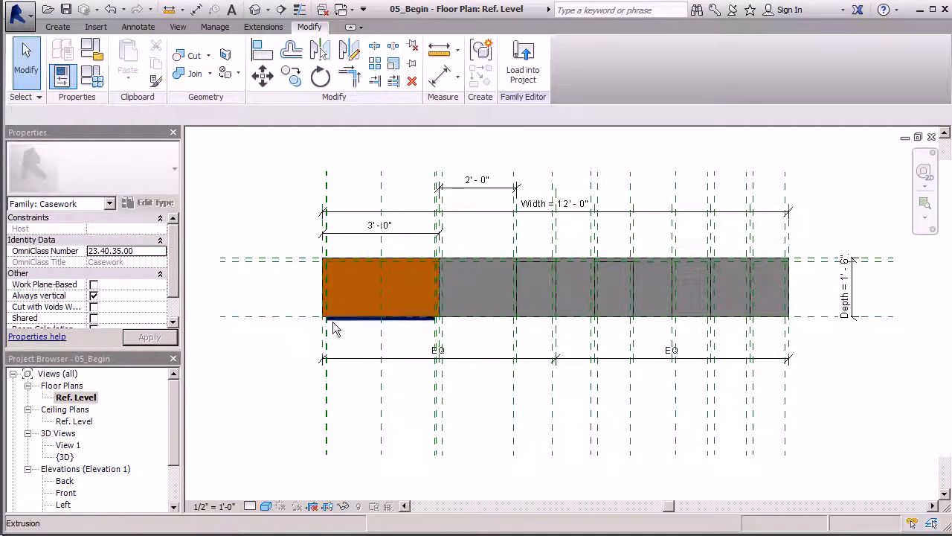
{"action": "scroll", "coordinate": [350, 299], "scroll_direction": "up", "scroll_amount": 3}
{"action": "scroll", "coordinate": [349, 297], "scroll_direction": "up", "scroll_amount": 2}
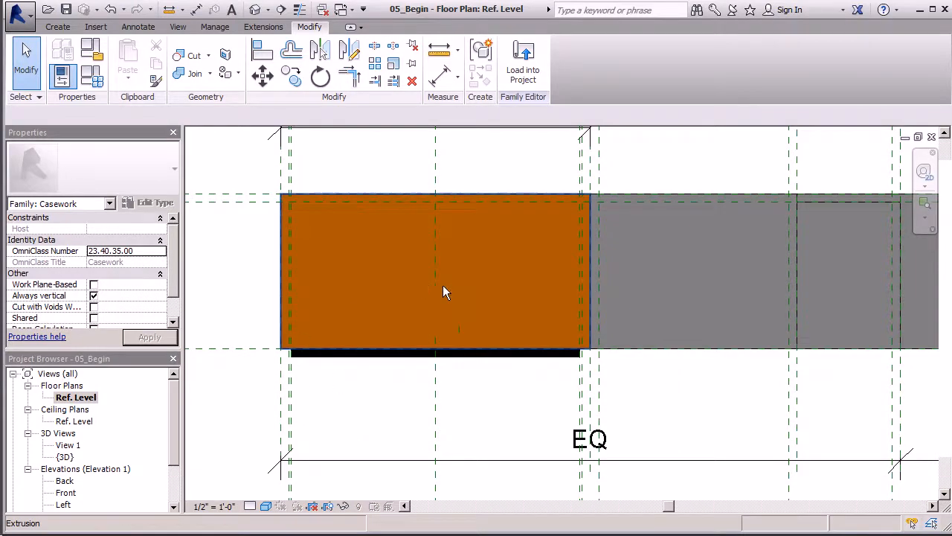
{"action": "left_click", "coordinate": [301, 354]}
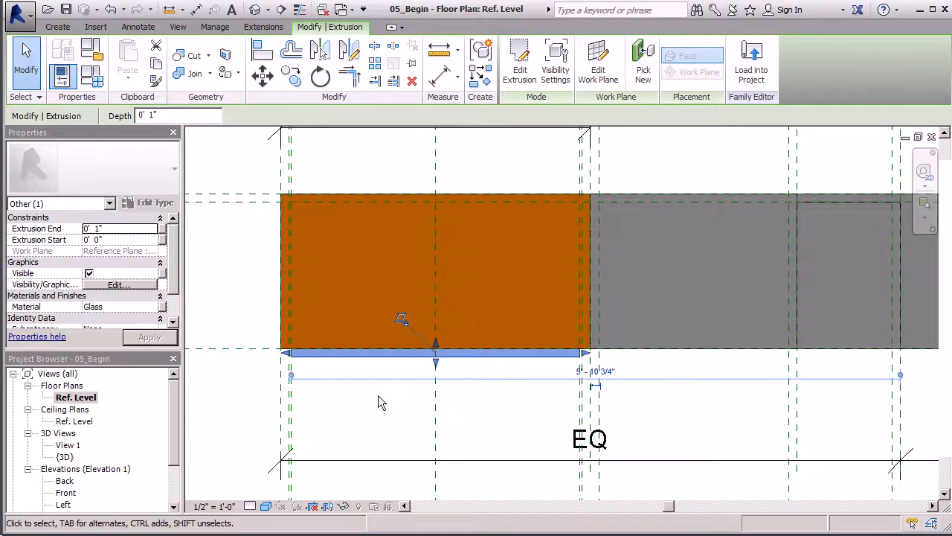
{"action": "scroll", "coordinate": [398, 328], "scroll_direction": "up", "scroll_amount": 3}
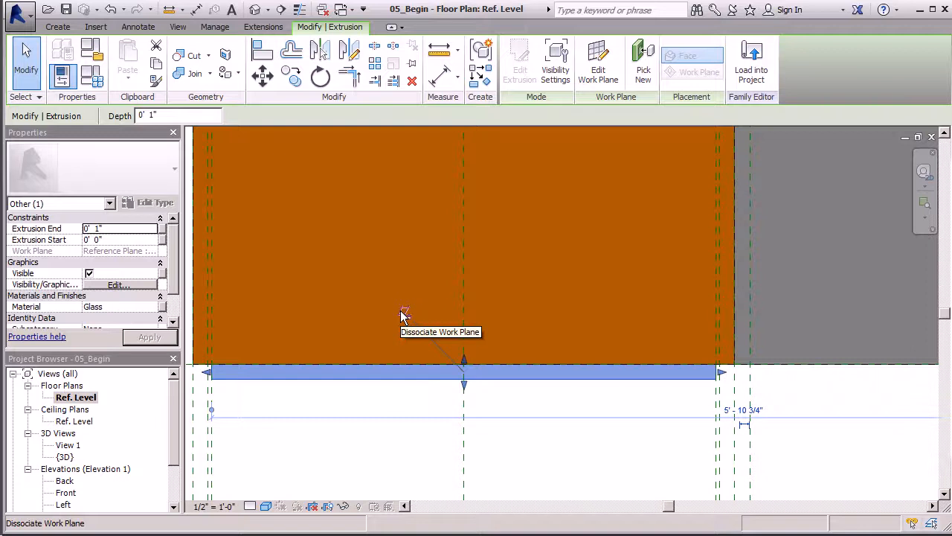
{"action": "left_click", "coordinate": [402, 313]}
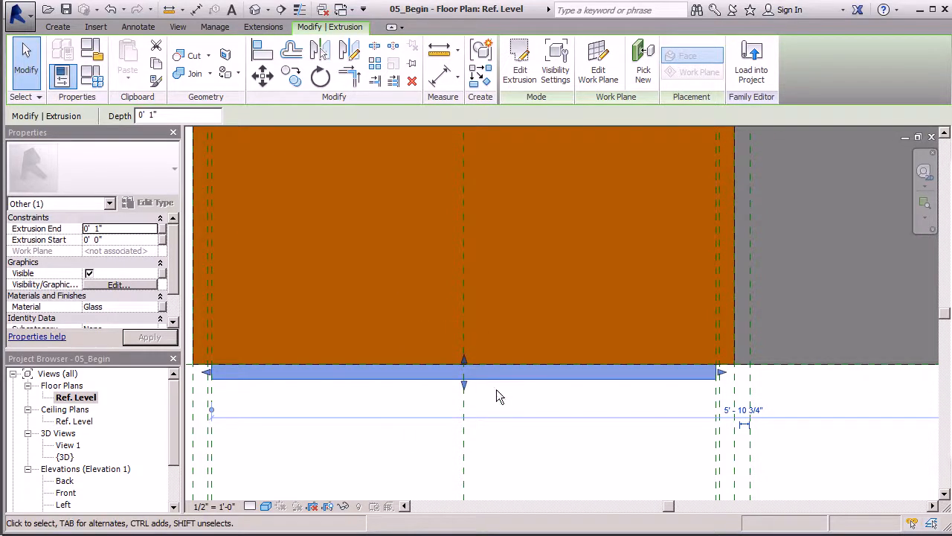
Move the glass panel back by its own thickness so it sits inset in the 3' wide block, and display the default 3D view.
{"action": "scroll", "coordinate": [482, 334], "scroll_direction": "down", "scroll_amount": 2}
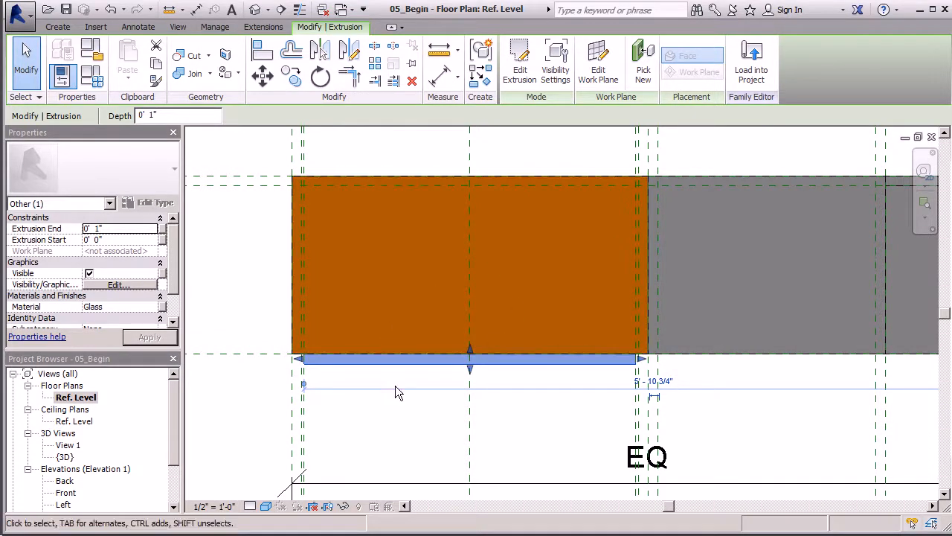
{"action": "key", "text": "m"}
{"action": "key", "text": "v"}
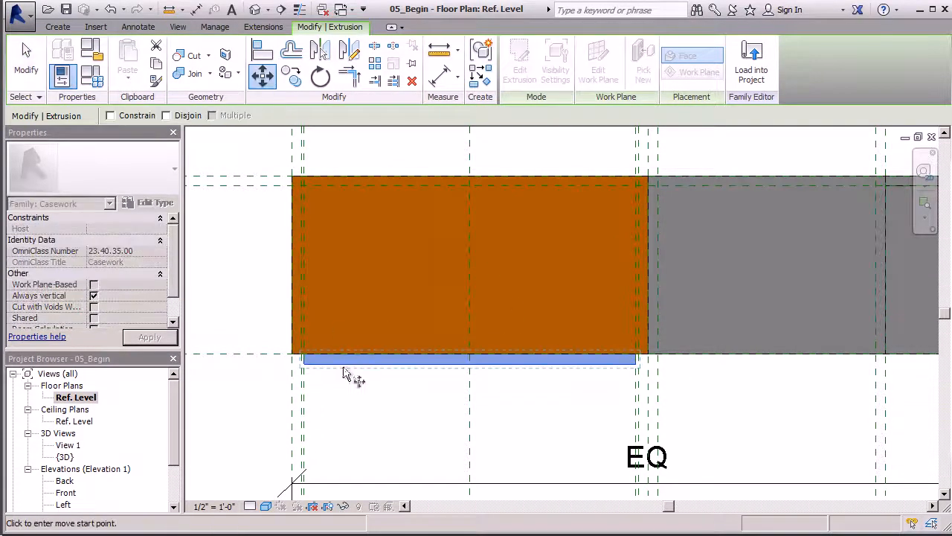
{"action": "left_click", "coordinate": [304, 356]}
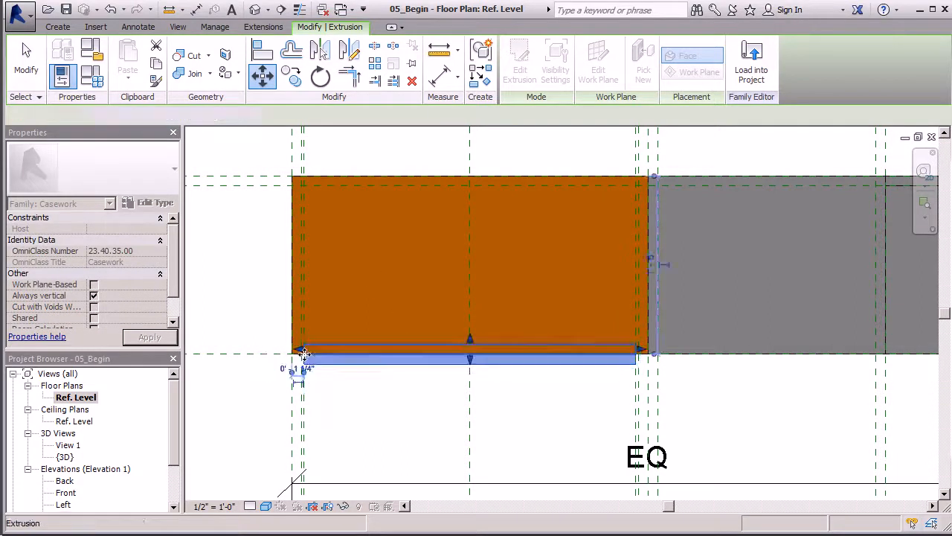
{"action": "left_click", "coordinate": [305, 358]}
{"action": "left_click", "coordinate": [254, 9]}
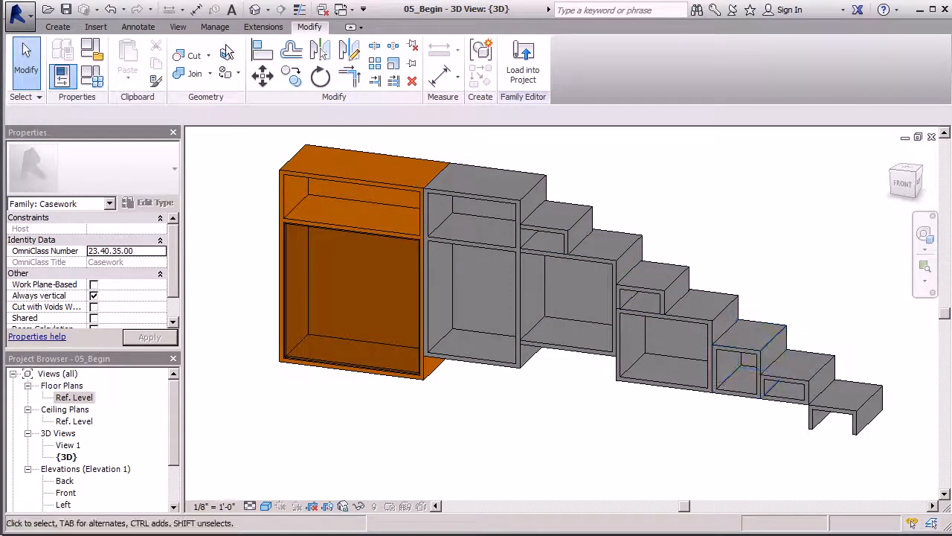
In the Front elevation, add reference planes offset 1/4" inside all four edges of the small opening beside the 2' wide block.
{"action": "scroll", "coordinate": [168, 422], "scroll_direction": "down", "scroll_amount": 2}
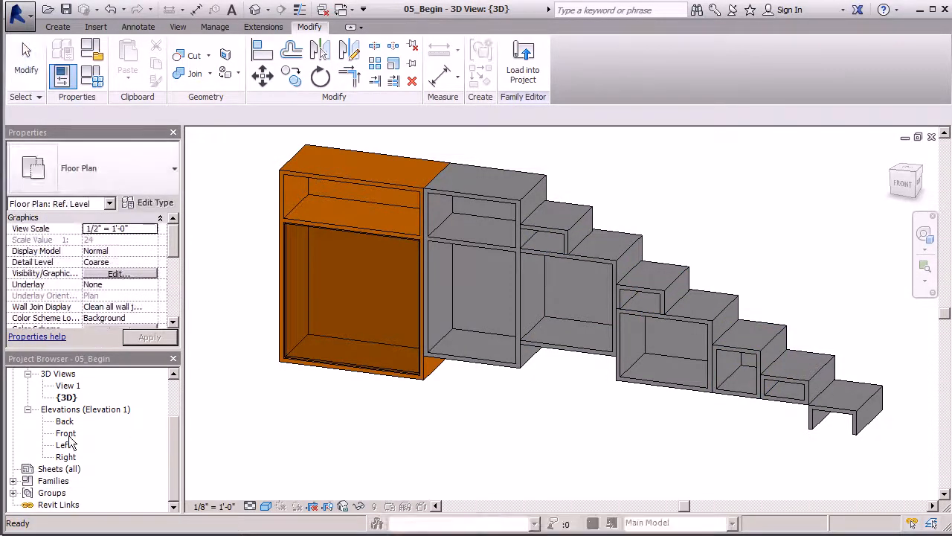
{"action": "double_click", "coordinate": [65, 433]}
{"action": "left_click", "coordinate": [66, 27]}
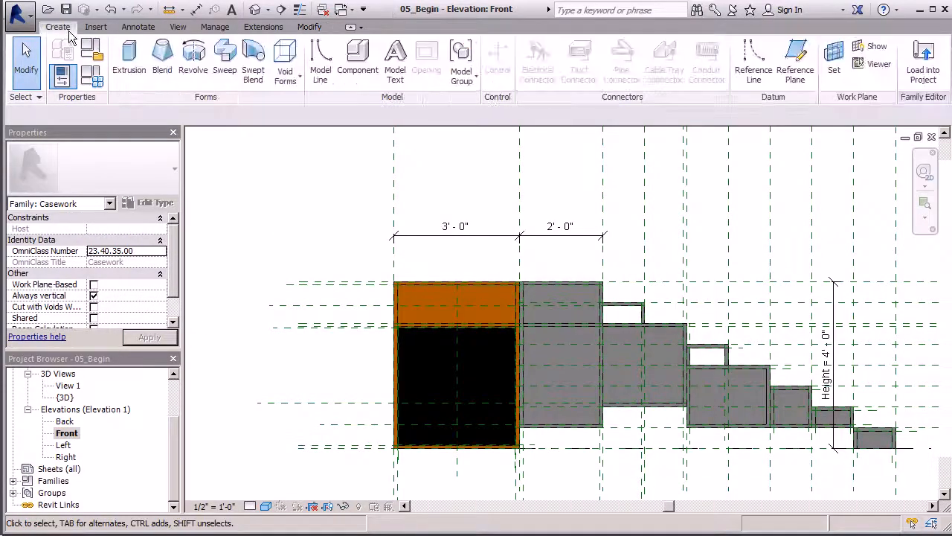
{"action": "left_click", "coordinate": [791, 64]}
{"action": "left_click", "coordinate": [526, 47]}
{"action": "double_click", "coordinate": [210, 116]}
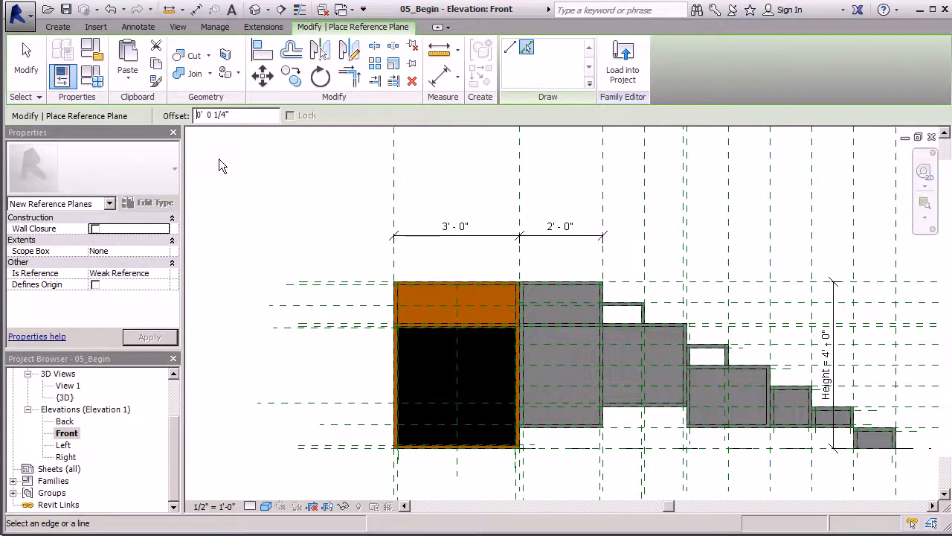
{"action": "middle_click_drag", "start_coordinate": [707, 237], "coordinate": [652, 212]}
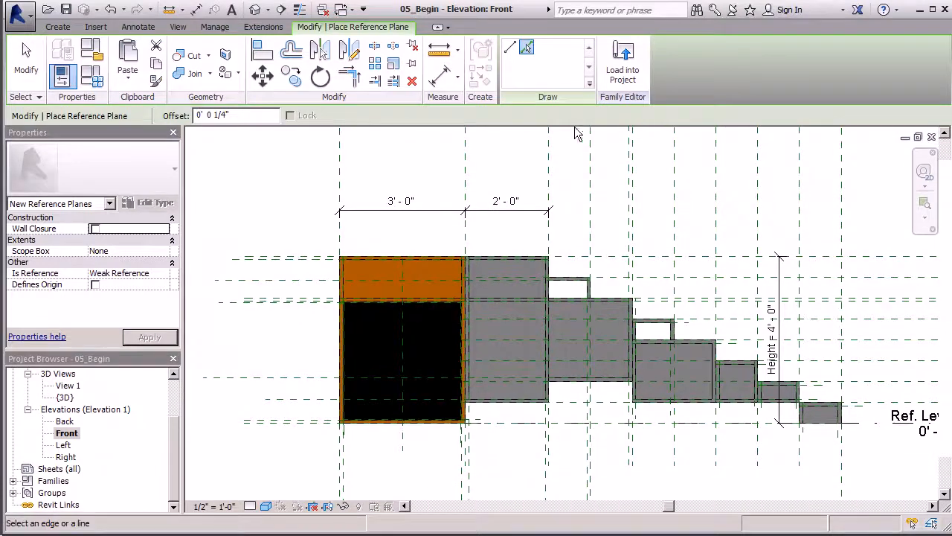
{"action": "scroll", "coordinate": [569, 281], "scroll_direction": "up", "scroll_amount": 5}
{"action": "left_click", "coordinate": [558, 269]}
{"action": "left_click", "coordinate": [648, 297]}
{"action": "left_click", "coordinate": [629, 304]}
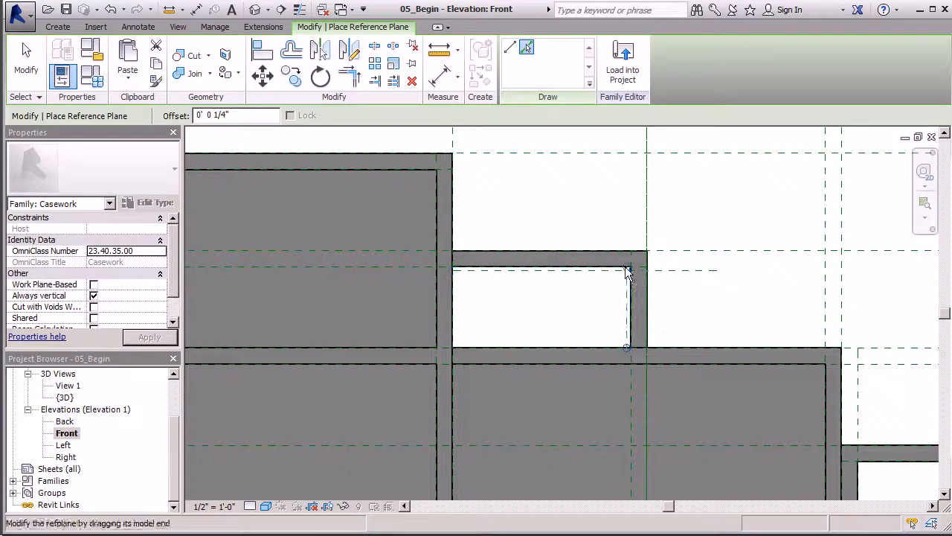
{"action": "left_click", "coordinate": [578, 345]}
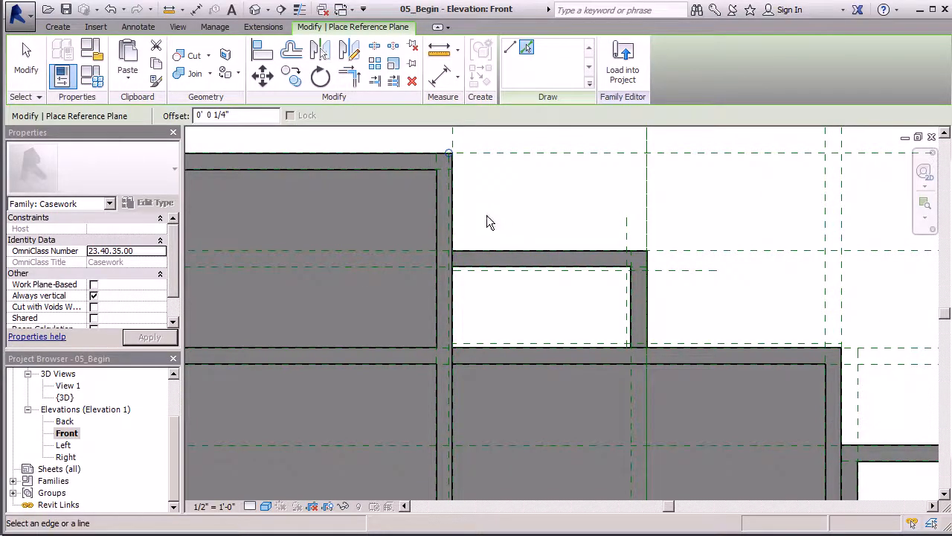
{"action": "left_click", "coordinate": [455, 288]}
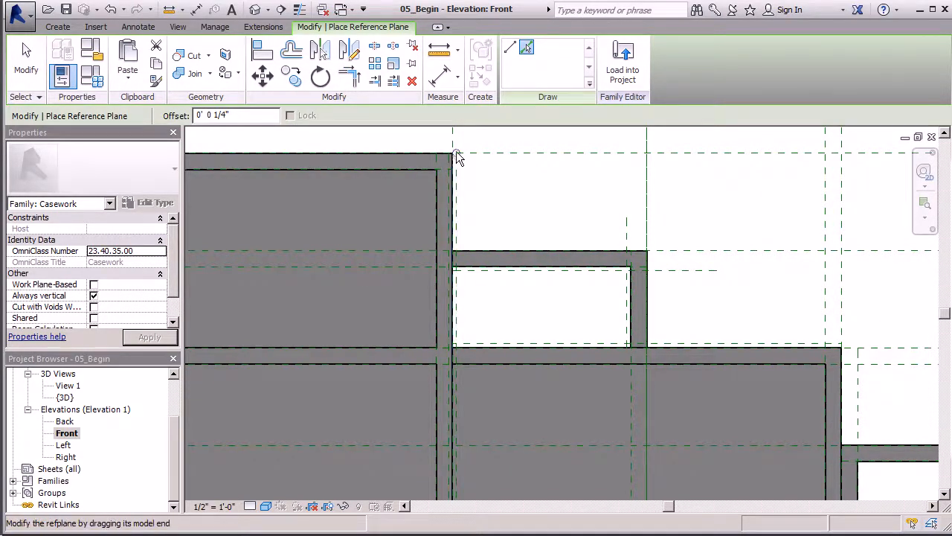
Add reference planes offset 1/4" inside the left, top and right edges of the lower small opening, extending the right plane above it.
{"action": "scroll", "coordinate": [286, 215], "scroll_direction": "down", "scroll_amount": 3}
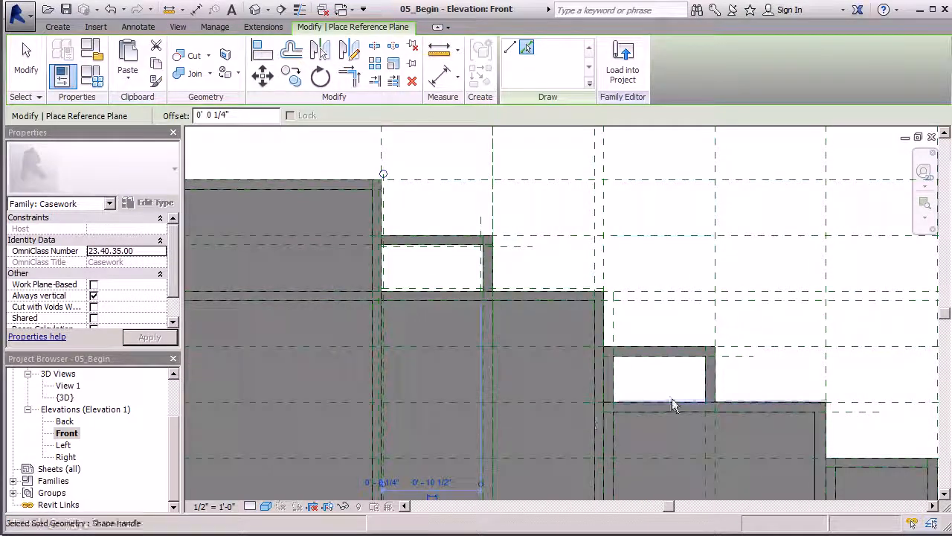
{"action": "scroll", "coordinate": [589, 416], "scroll_direction": "up", "scroll_amount": 3}
{"action": "left_click", "coordinate": [567, 366]}
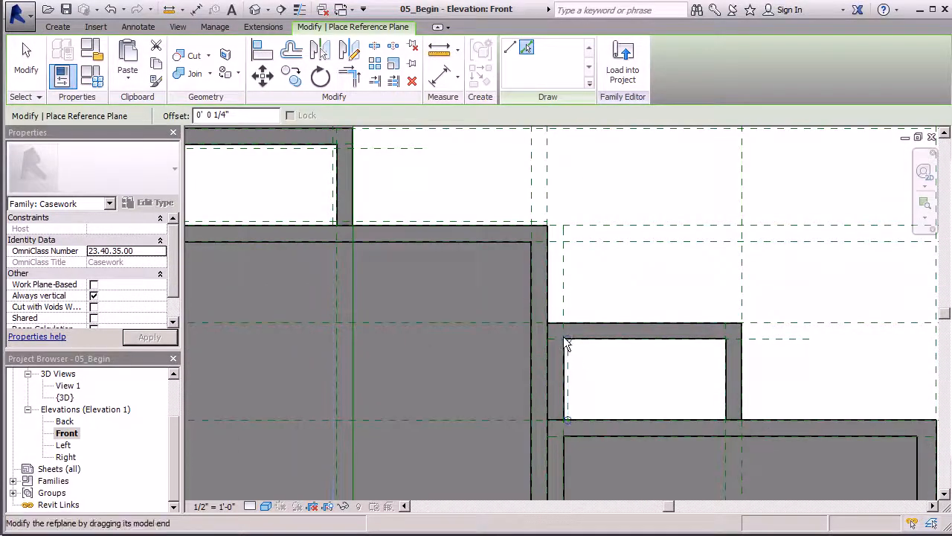
{"action": "left_click", "coordinate": [621, 344]}
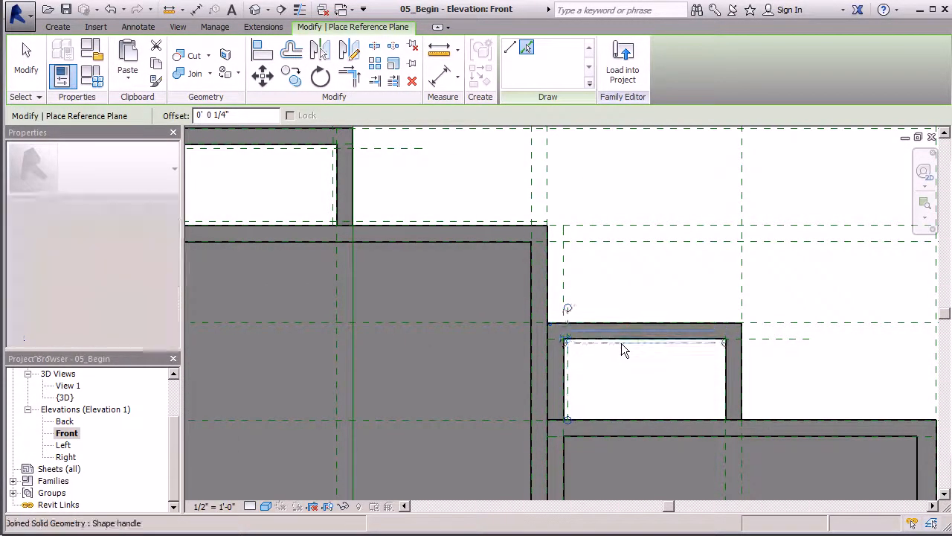
{"action": "left_click", "coordinate": [723, 372]}
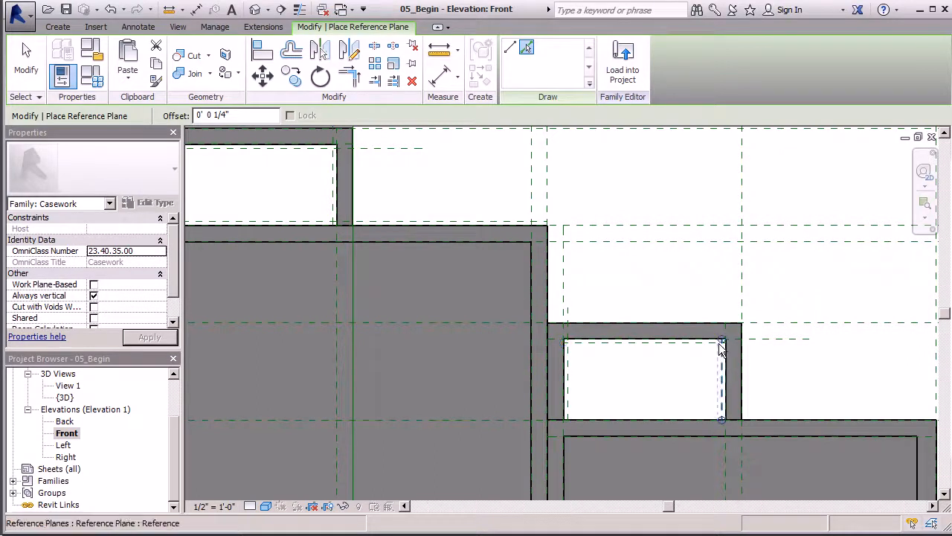
{"action": "left_click_drag", "start_coordinate": [722, 339], "coordinate": [721, 299]}
{"action": "scroll", "coordinate": [620, 345], "scroll_direction": "down", "scroll_amount": 2}
{"action": "left_click", "coordinate": [26, 59]}
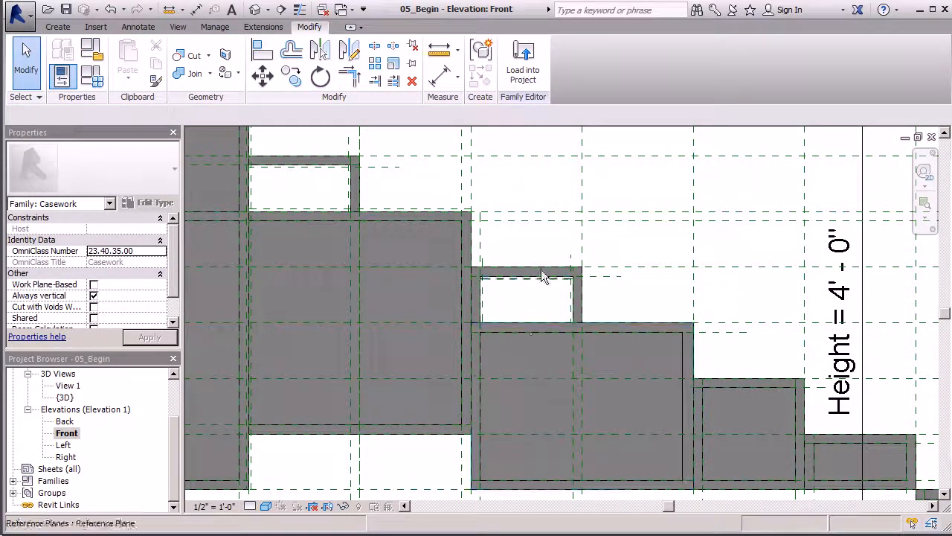
Add a reference plane offset 1/4" above the bottom edge of the lower small opening.
{"action": "left_click", "coordinate": [60, 28]}
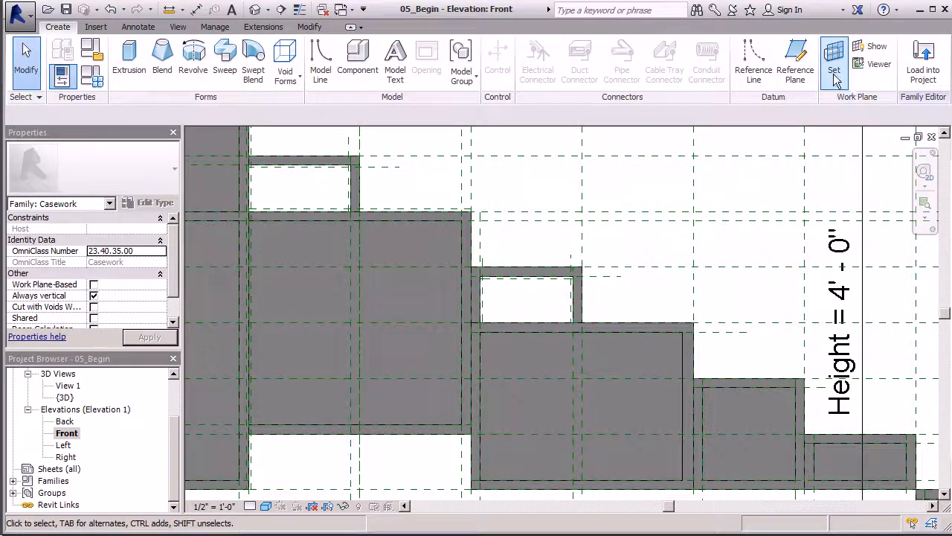
{"action": "left_click", "coordinate": [793, 67]}
{"action": "left_click", "coordinate": [526, 47]}
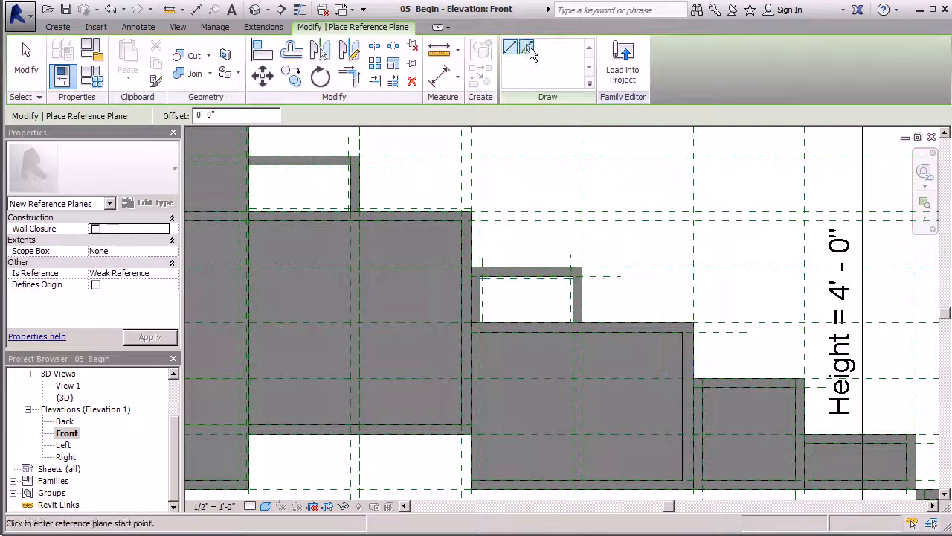
{"action": "double_click", "coordinate": [209, 114]}
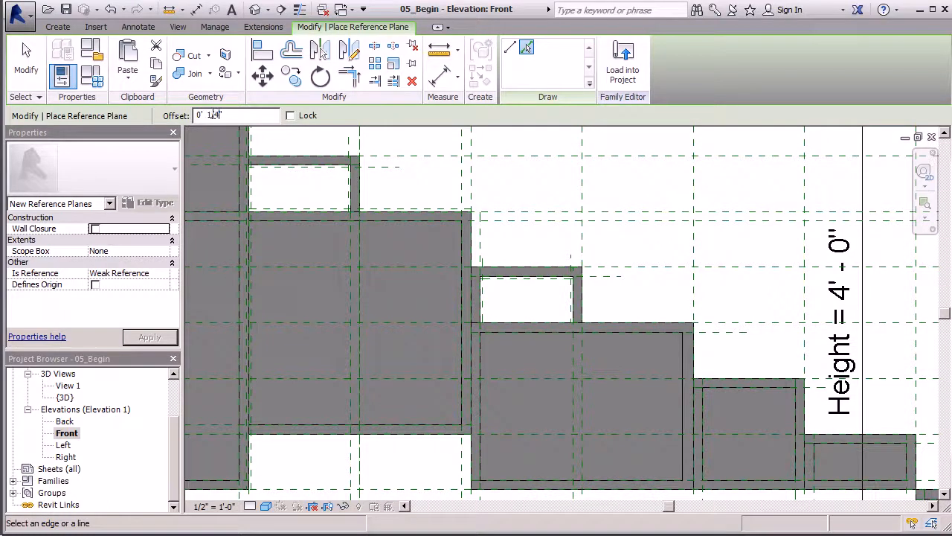
{"action": "left_click", "coordinate": [495, 321]}
{"action": "scroll", "coordinate": [705, 366], "scroll_direction": "down", "scroll_amount": 3}
{"action": "scroll", "coordinate": [861, 441], "scroll_direction": "up", "scroll_amount": 3}
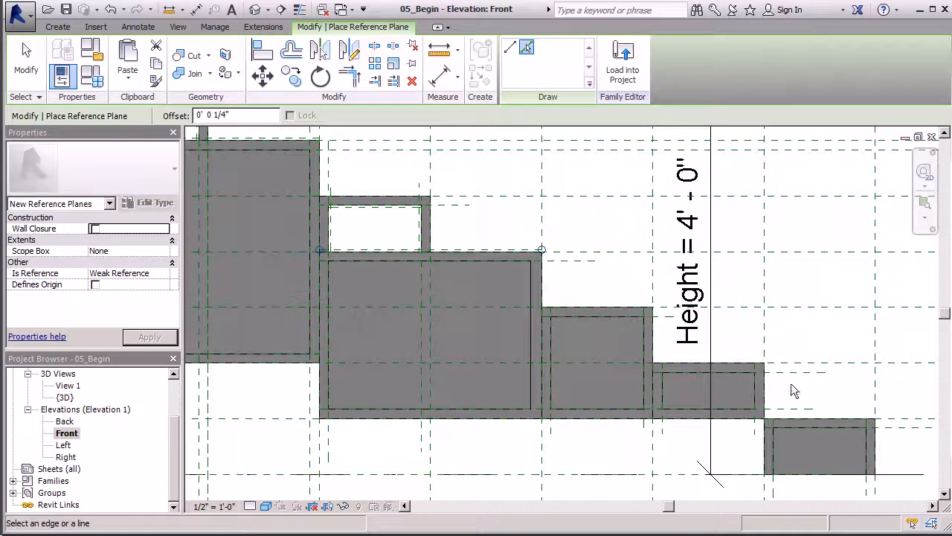
{"action": "scroll", "coordinate": [714, 375], "scroll_direction": "down", "scroll_amount": 2}
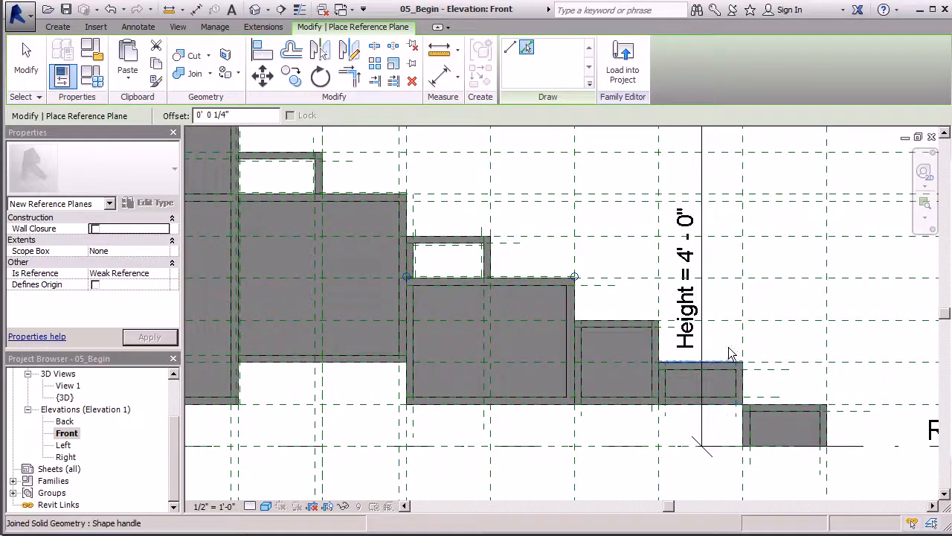
{"action": "scroll", "coordinate": [621, 369], "scroll_direction": "down", "scroll_amount": 2}
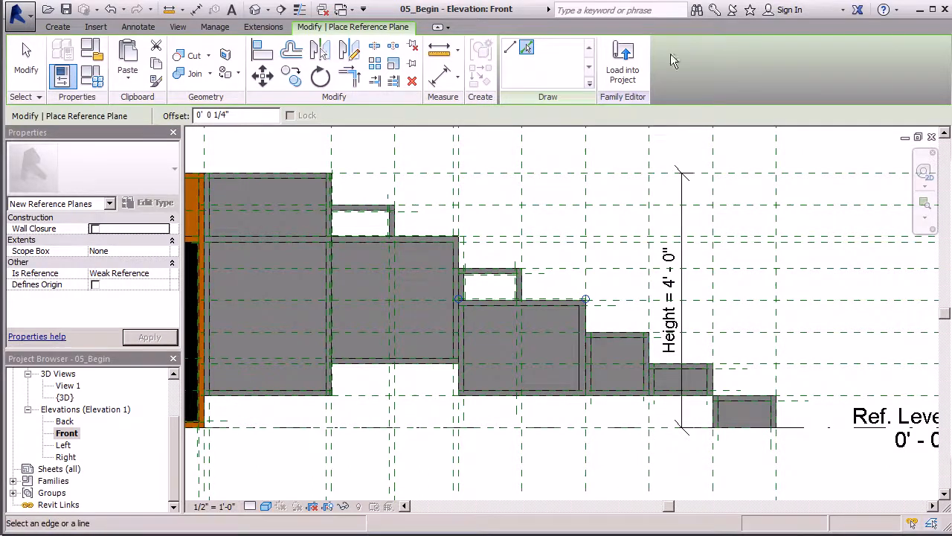
{"action": "left_click", "coordinate": [26, 60]}
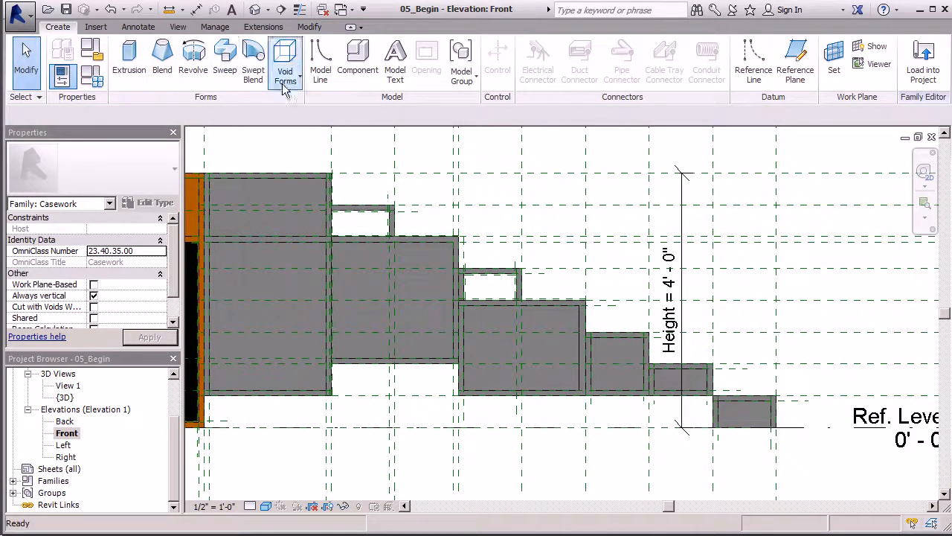
Start a 1" deep solid extrusion and sketch a rectangle snapped to the 1/4" reference planes in the small opening beside the 2' wide block.
{"action": "left_click", "coordinate": [129, 60]}
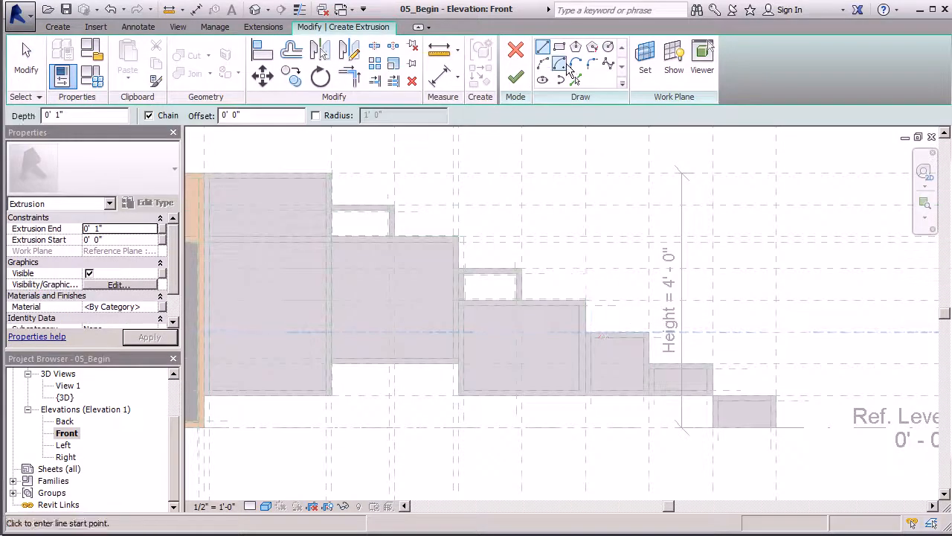
{"action": "scroll", "coordinate": [521, 215], "scroll_direction": "up", "scroll_amount": 6}
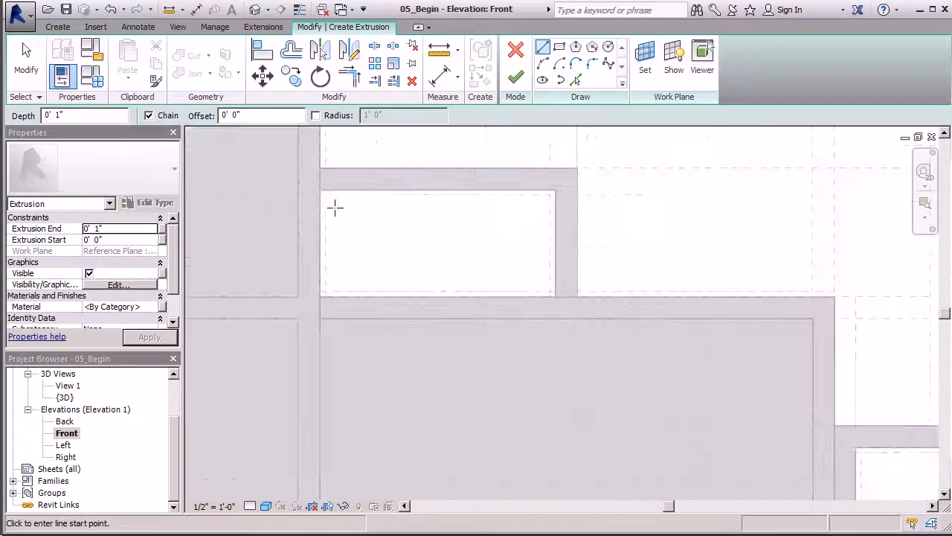
{"action": "left_click", "coordinate": [559, 46]}
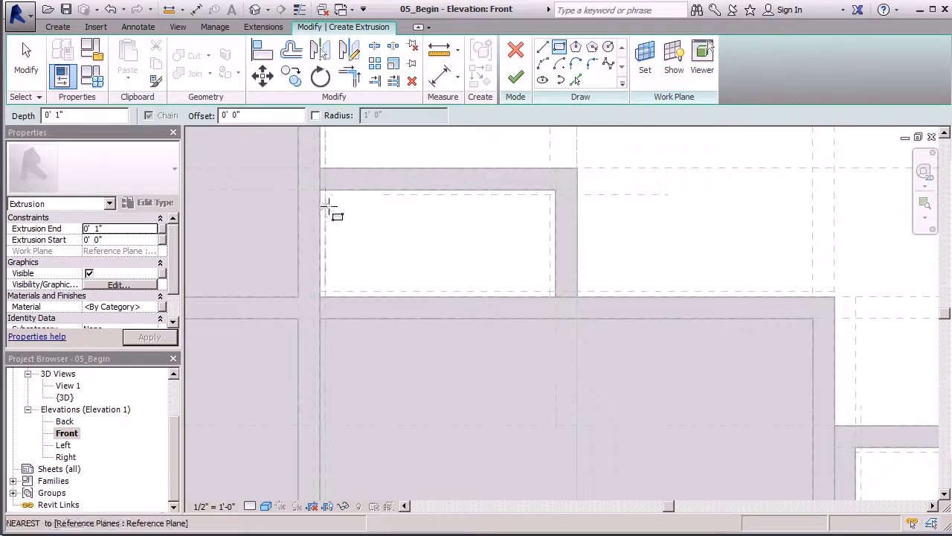
{"action": "left_click", "coordinate": [325, 195]}
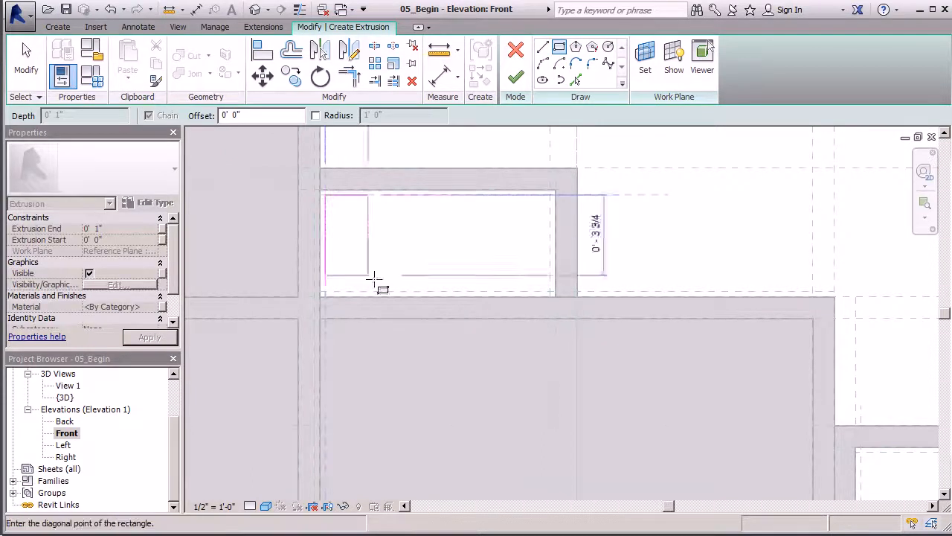
{"action": "left_click", "coordinate": [549, 291]}
{"action": "scroll", "coordinate": [252, 223], "scroll_direction": "down", "scroll_amount": 3}
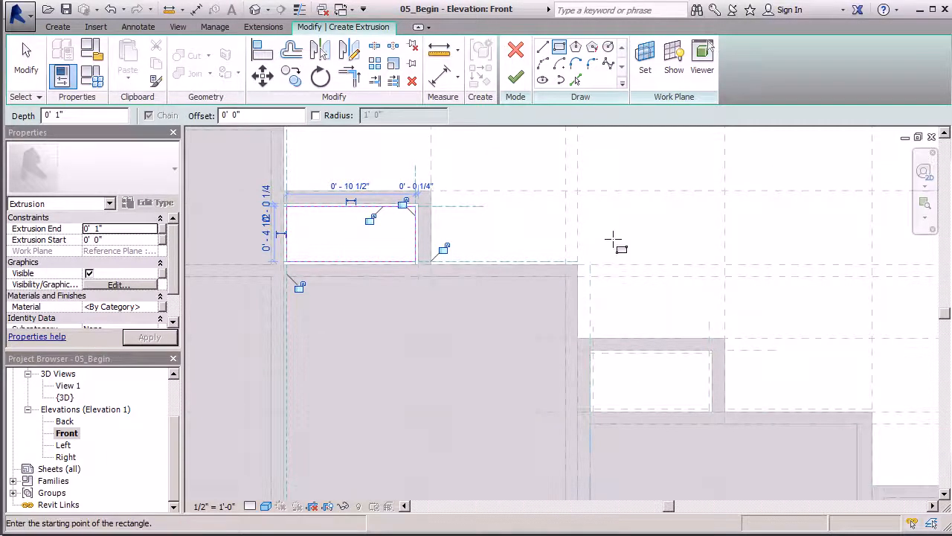
Sketch a second rectangle within the 1/4" reference planes of the lower small opening and finish the extrusion.
{"action": "scroll", "coordinate": [673, 363], "scroll_direction": "down", "scroll_amount": 1}
{"action": "scroll", "coordinate": [674, 369], "scroll_direction": "up", "scroll_amount": 3}
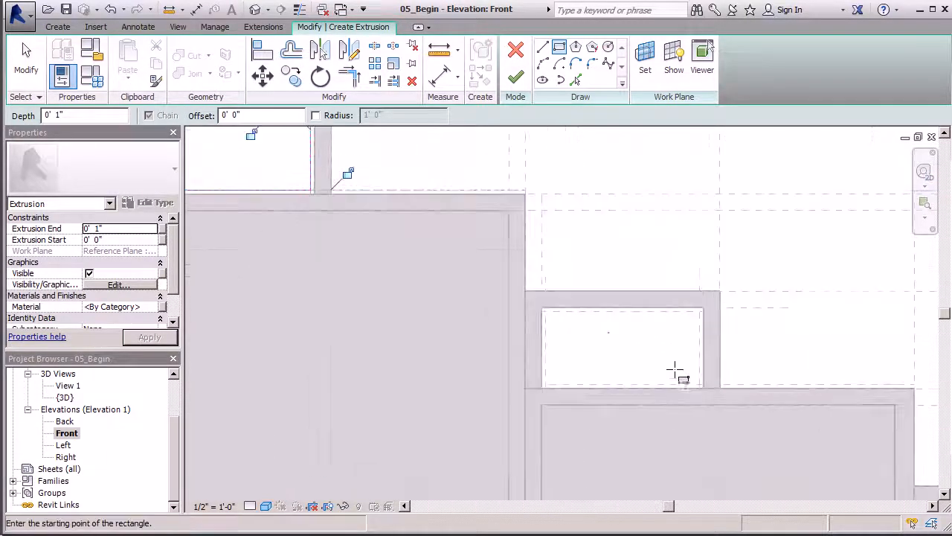
{"action": "left_click", "coordinate": [546, 312]}
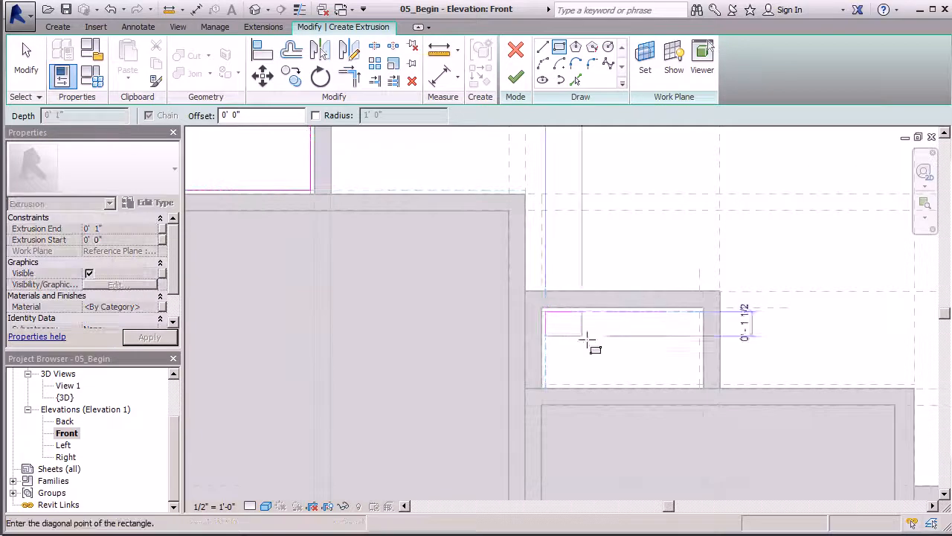
{"action": "left_click", "coordinate": [701, 388]}
{"action": "scroll", "coordinate": [561, 385], "scroll_direction": "down", "scroll_amount": 2}
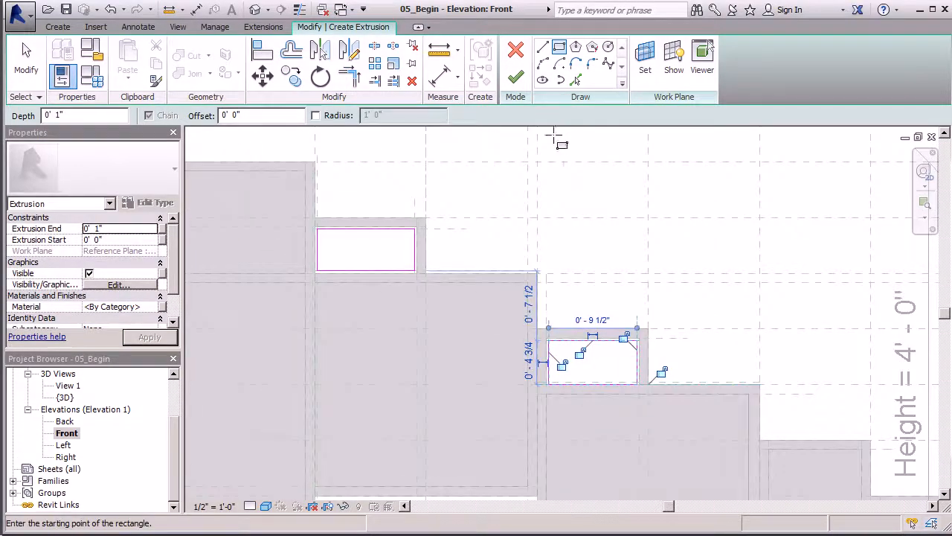
{"action": "left_click", "coordinate": [516, 77]}
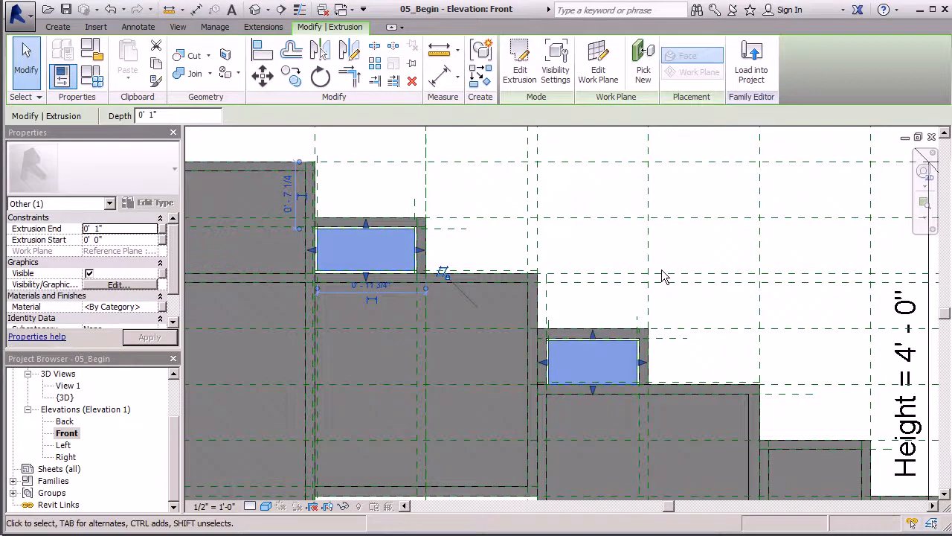
In the 3D view, select the two small drawer fronts and create a new material named "grey drawer" for them.
{"action": "left_click", "coordinate": [253, 11]}
{"action": "scroll", "coordinate": [646, 324], "scroll_direction": "up", "scroll_amount": 3}
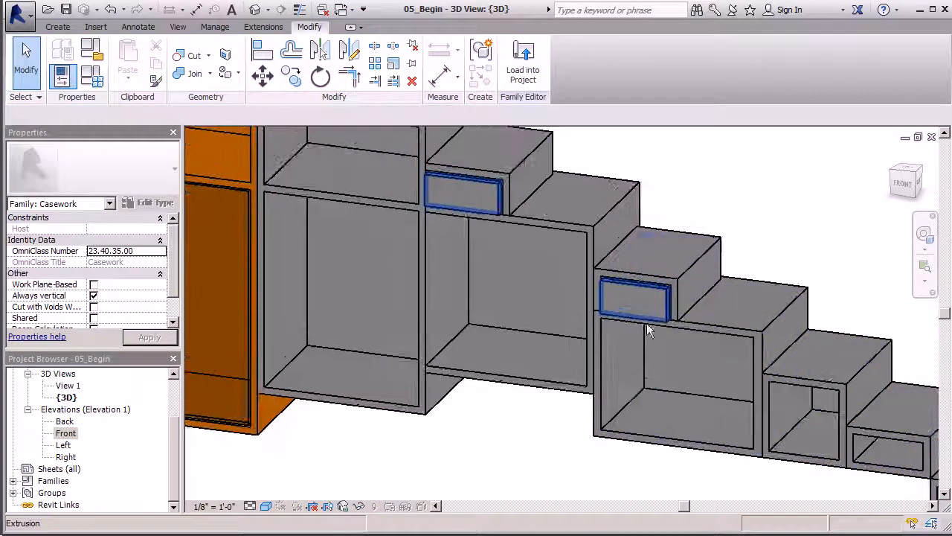
{"action": "left_click", "coordinate": [465, 194]}
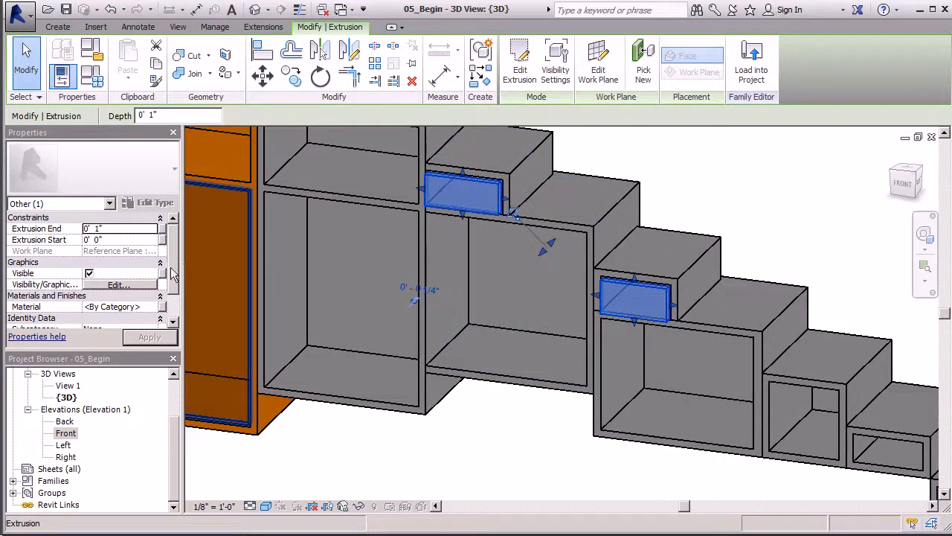
{"action": "left_click", "coordinate": [137, 310]}
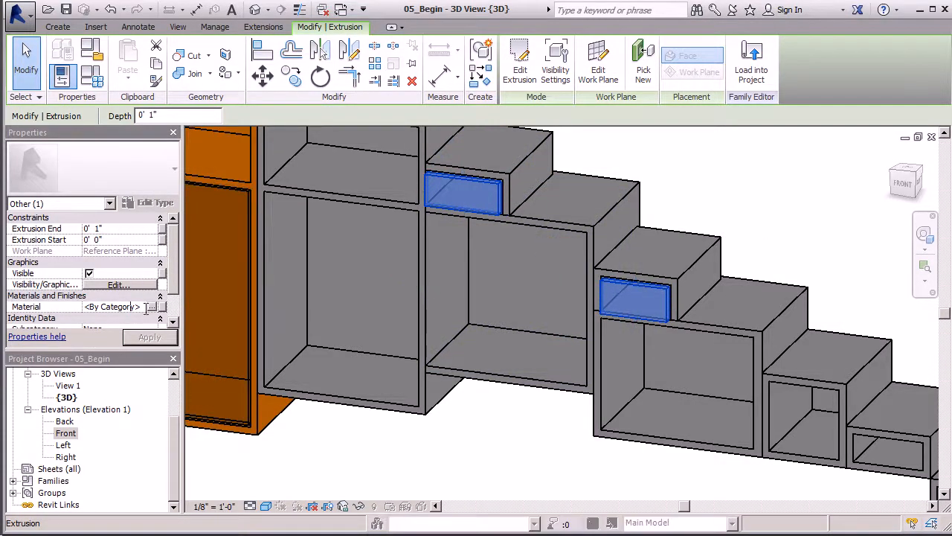
{"action": "left_click", "coordinate": [152, 308]}
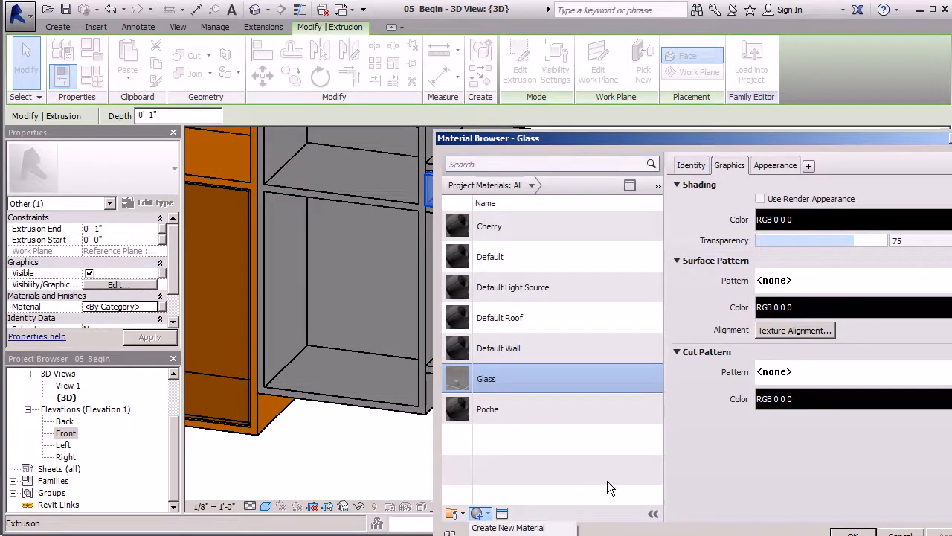
{"action": "left_click", "coordinate": [478, 513]}
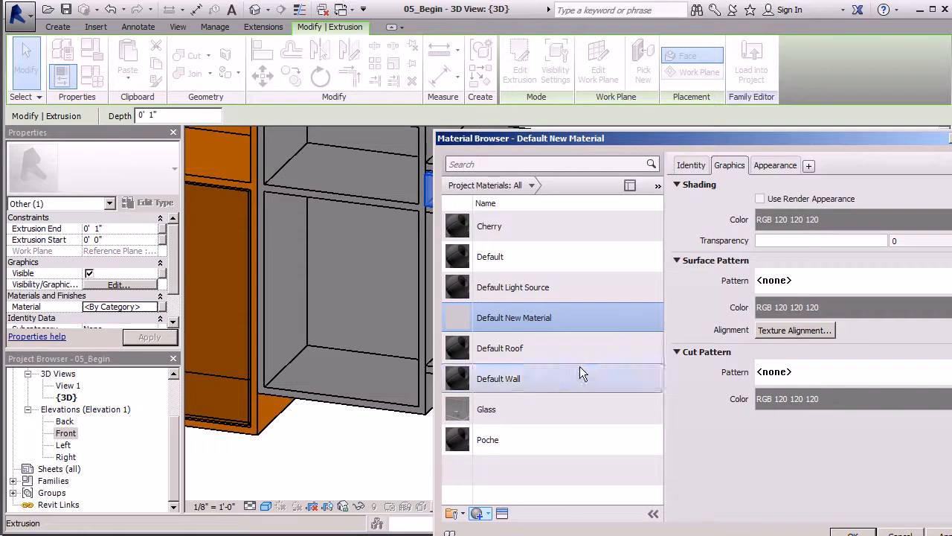
{"action": "right_click", "coordinate": [536, 316]}
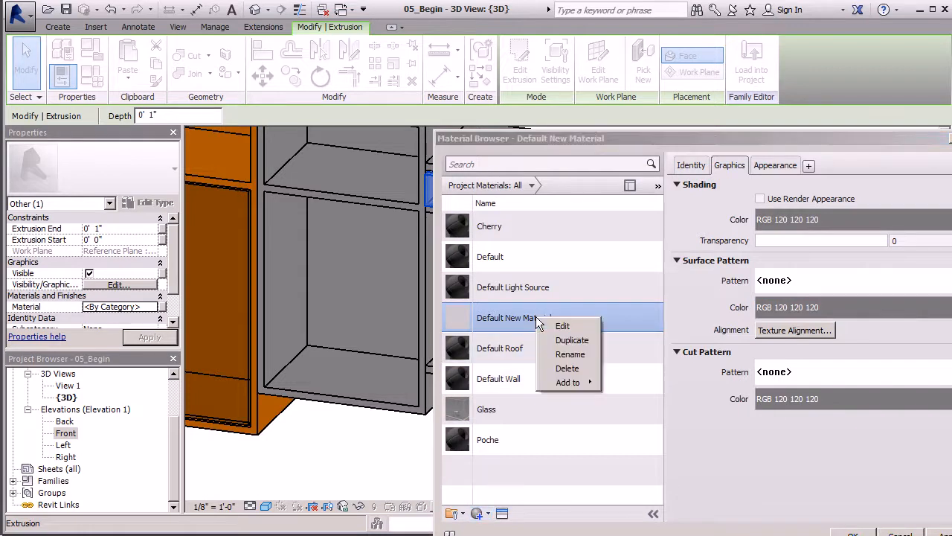
{"action": "left_click", "coordinate": [559, 351]}
{"action": "type", "text": "drawer"}
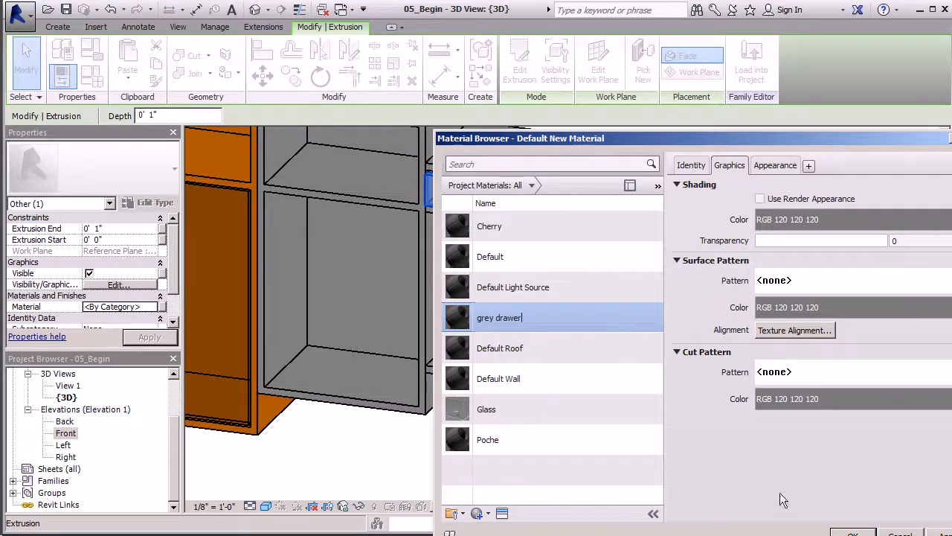
{"action": "left_click", "coordinate": [460, 320]}
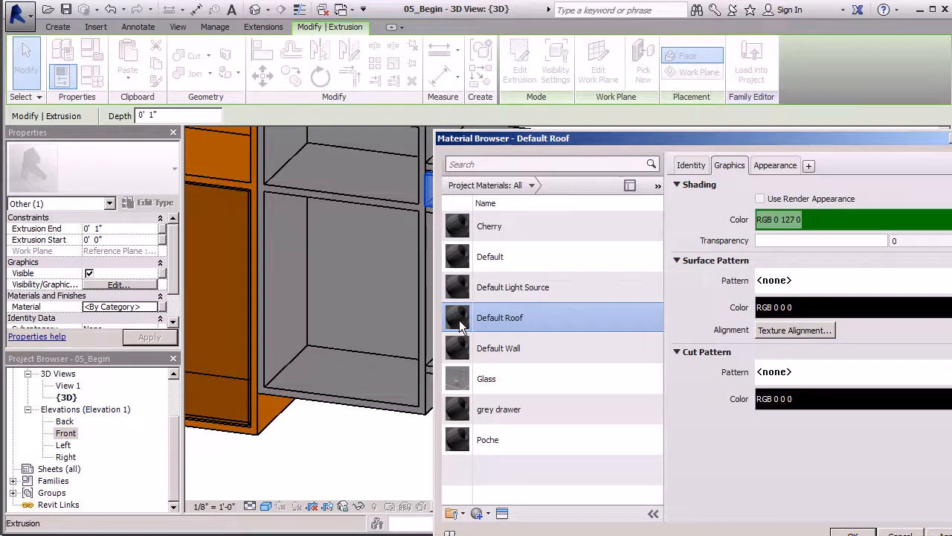
{"action": "key", "text": "Return"}
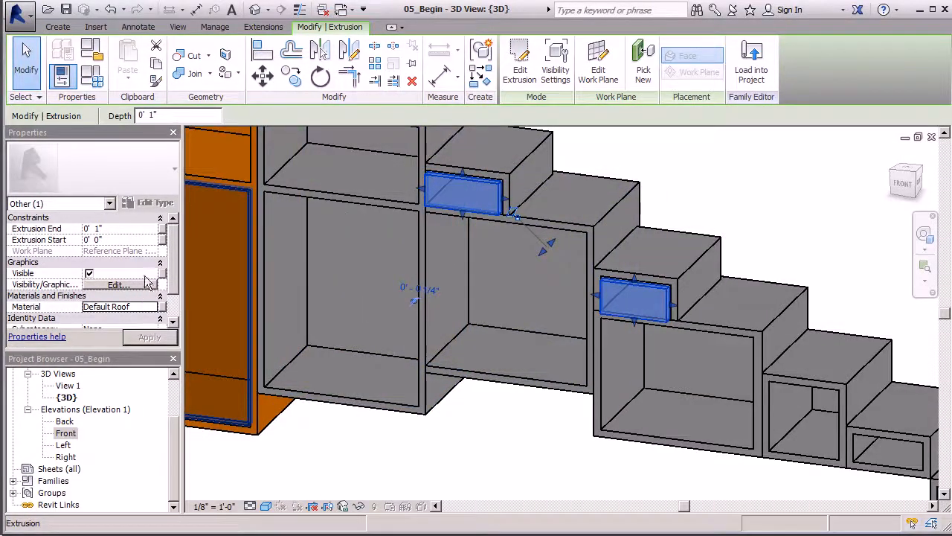
Set the grey drawer material's shading color to RGB 128-128-128 and assign the material to the drawer fronts.
{"action": "left_click", "coordinate": [152, 307]}
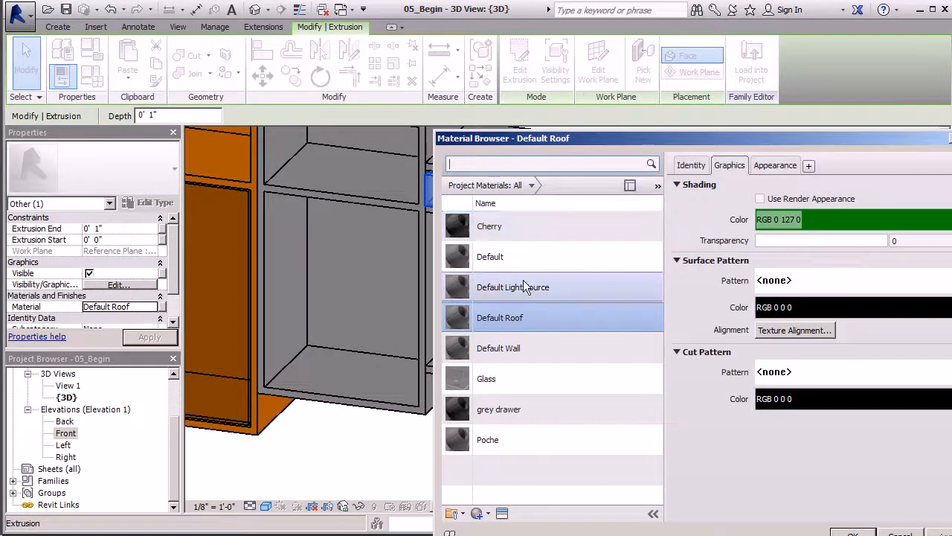
{"action": "left_click", "coordinate": [510, 411]}
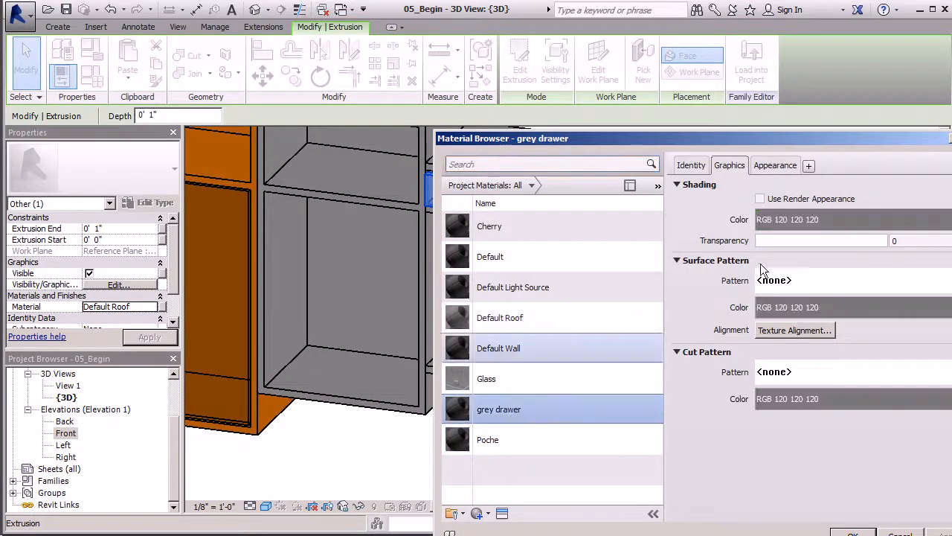
{"action": "left_click", "coordinate": [778, 222]}
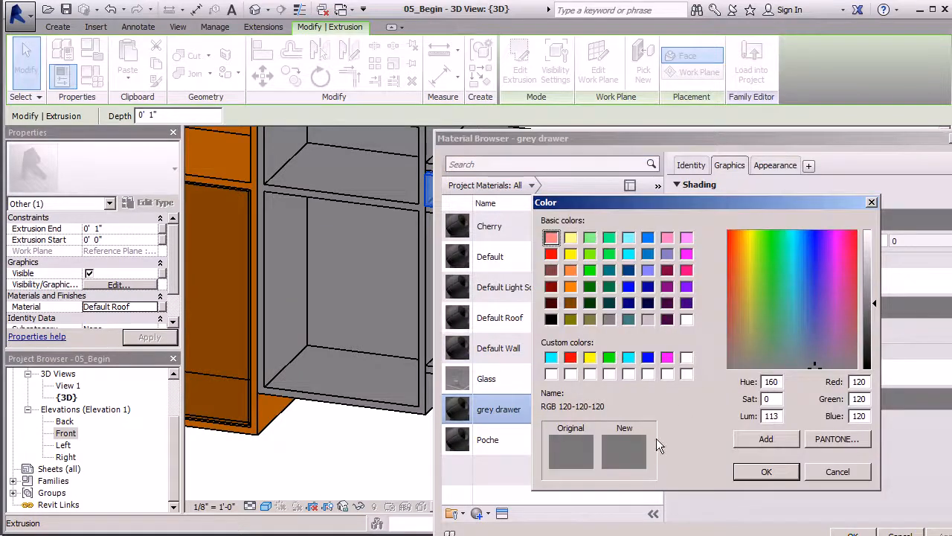
{"action": "left_click", "coordinate": [610, 319]}
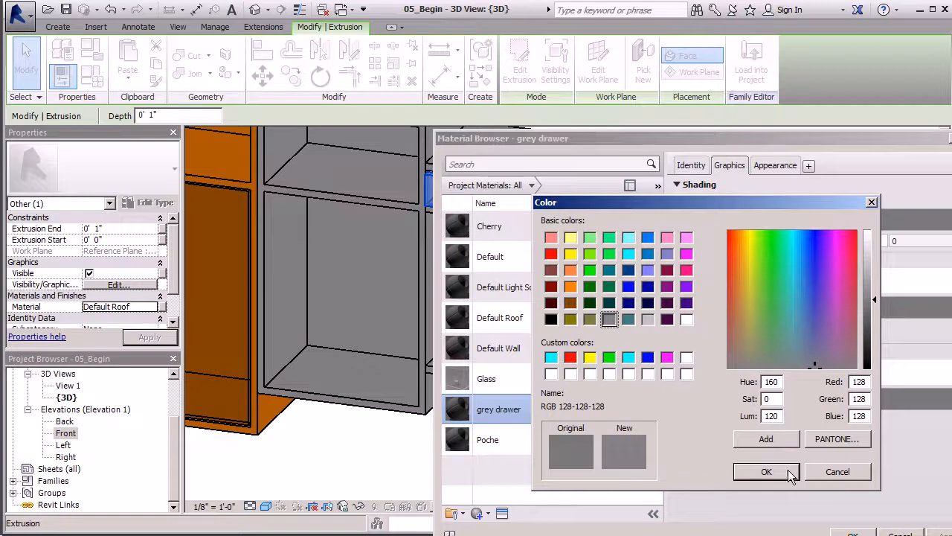
{"action": "left_click", "coordinate": [767, 471]}
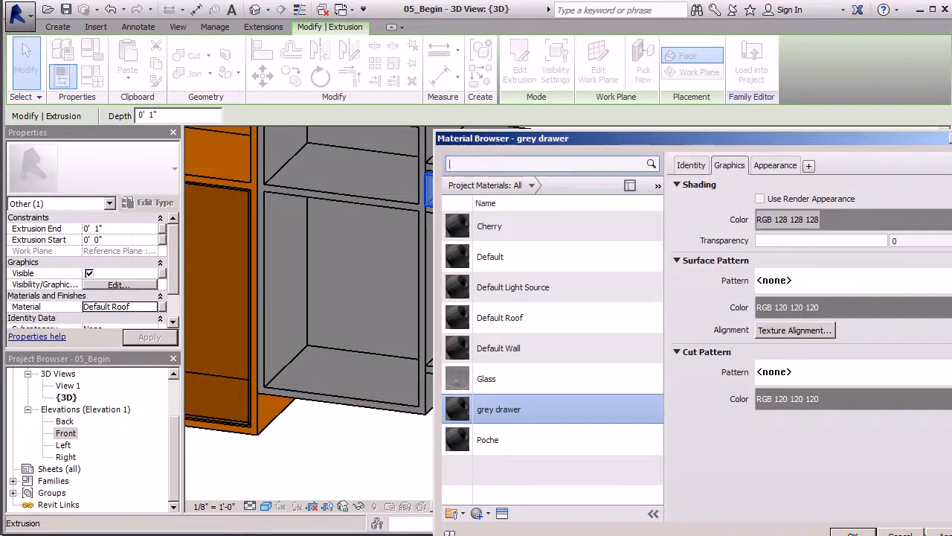
{"action": "left_click", "coordinate": [853, 534]}
{"action": "left_click", "coordinate": [790, 180]}
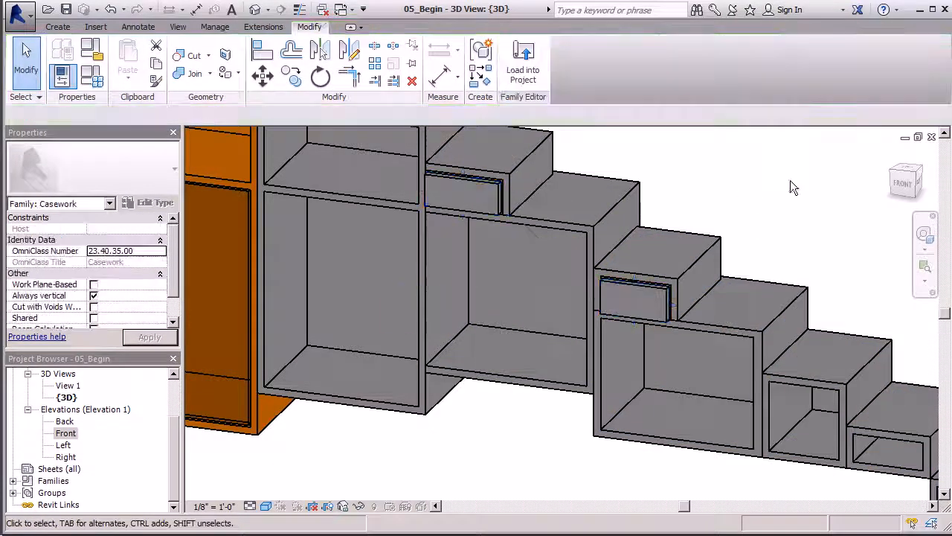
Assign the Cherry material to the tall two-compartment block beside the large cherry cabinet.
{"action": "scroll", "coordinate": [700, 265], "scroll_direction": "down", "scroll_amount": 2}
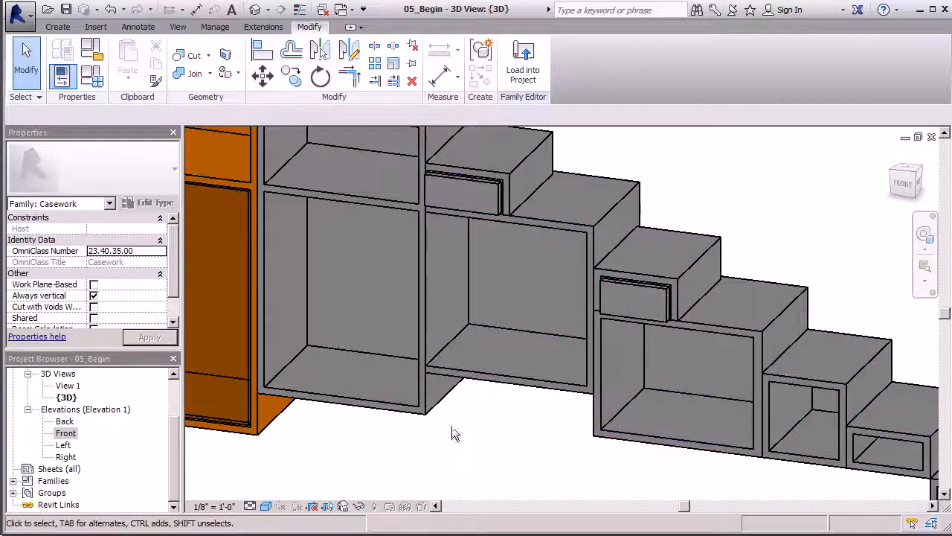
{"action": "scroll", "coordinate": [551, 304], "scroll_direction": "down", "scroll_amount": 2}
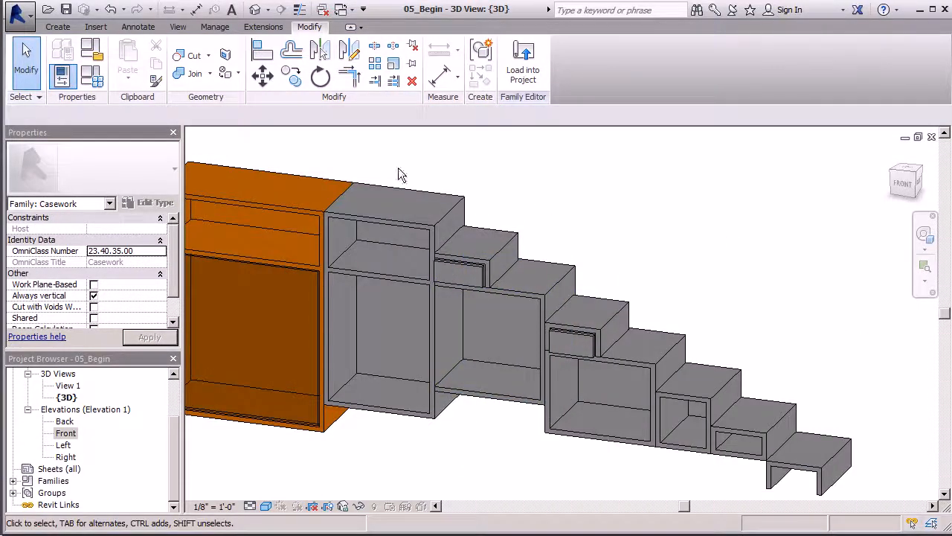
{"action": "left_click", "coordinate": [410, 214]}
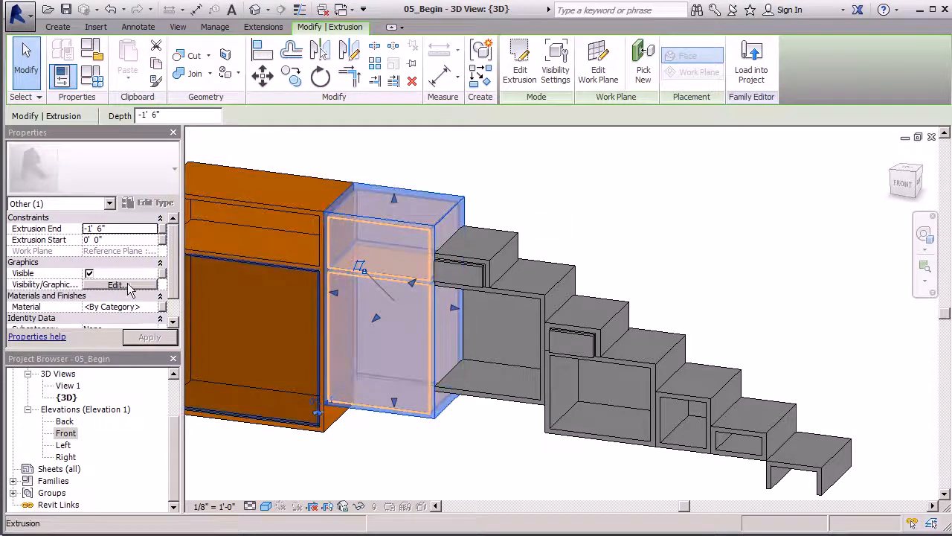
{"action": "left_click", "coordinate": [141, 307]}
{"action": "left_click", "coordinate": [158, 306]}
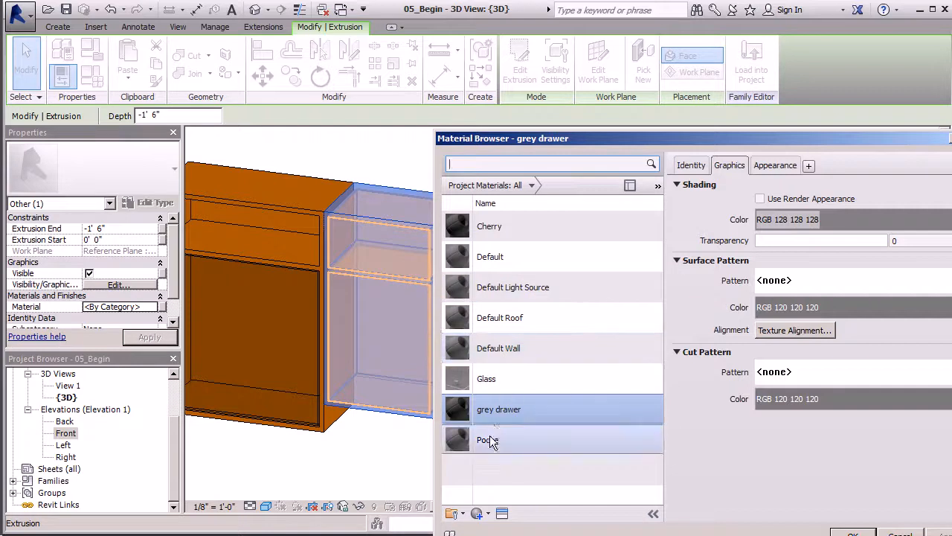
{"action": "left_click", "coordinate": [490, 242]}
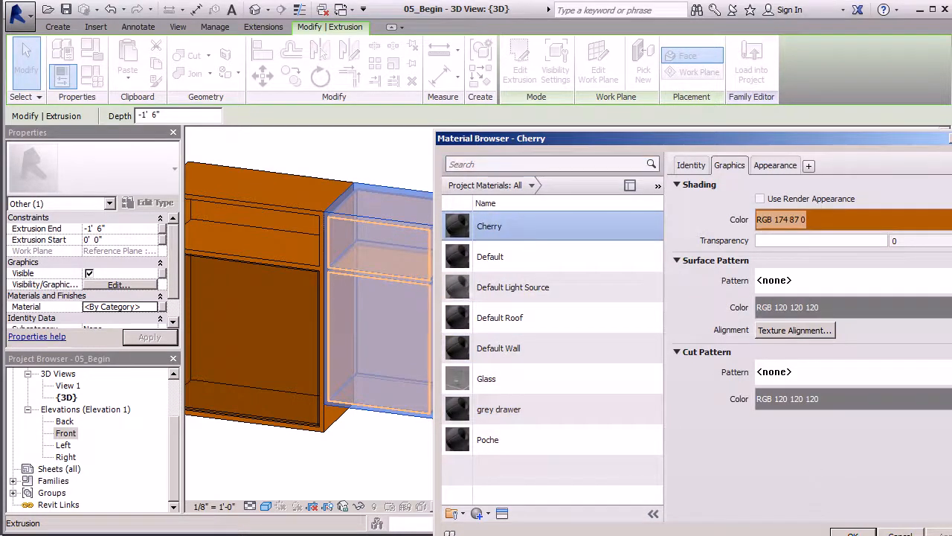
{"action": "key", "text": "Return"}
{"action": "left_click", "coordinate": [580, 201]}
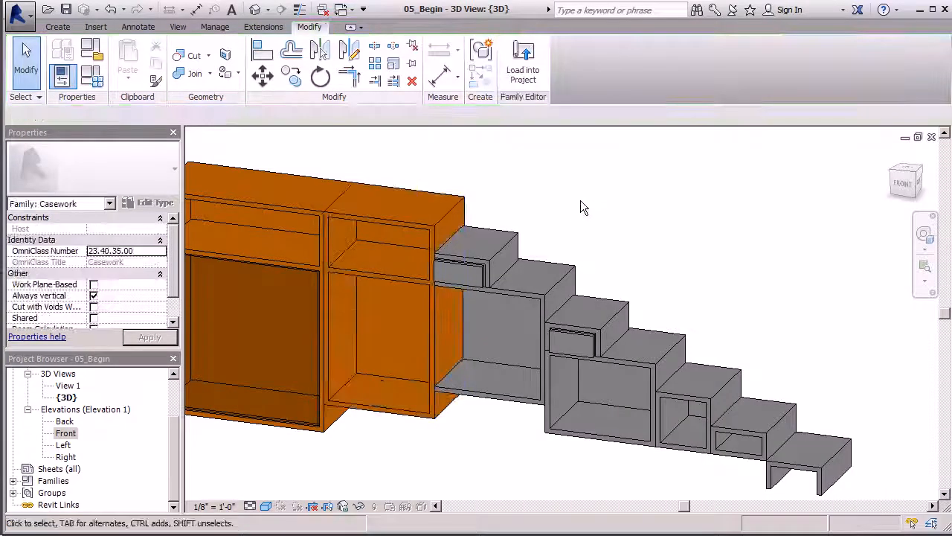
Assign the Cherry material to the small block surrounding the upper drawer front.
{"action": "left_click", "coordinate": [494, 244]}
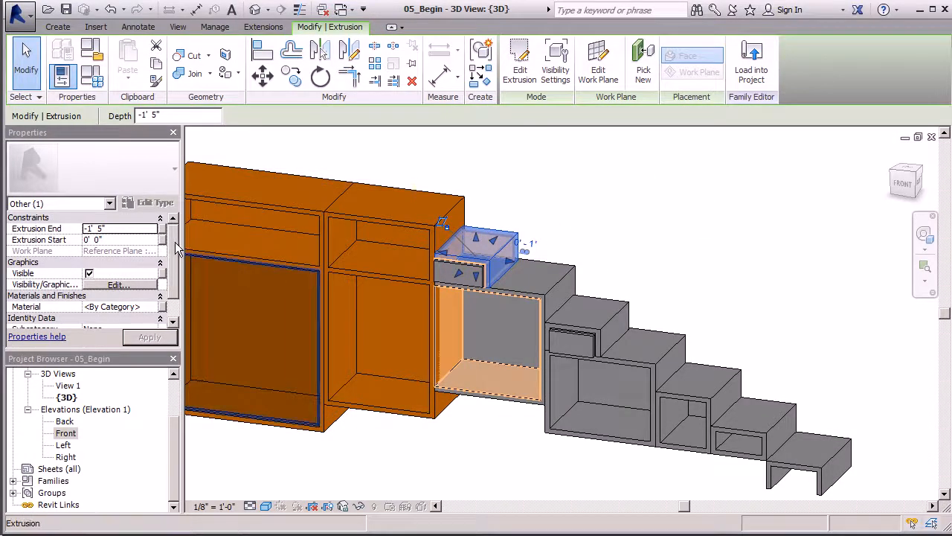
{"action": "left_click", "coordinate": [138, 307]}
{"action": "left_click", "coordinate": [153, 307]}
{"action": "left_click", "coordinate": [849, 527]}
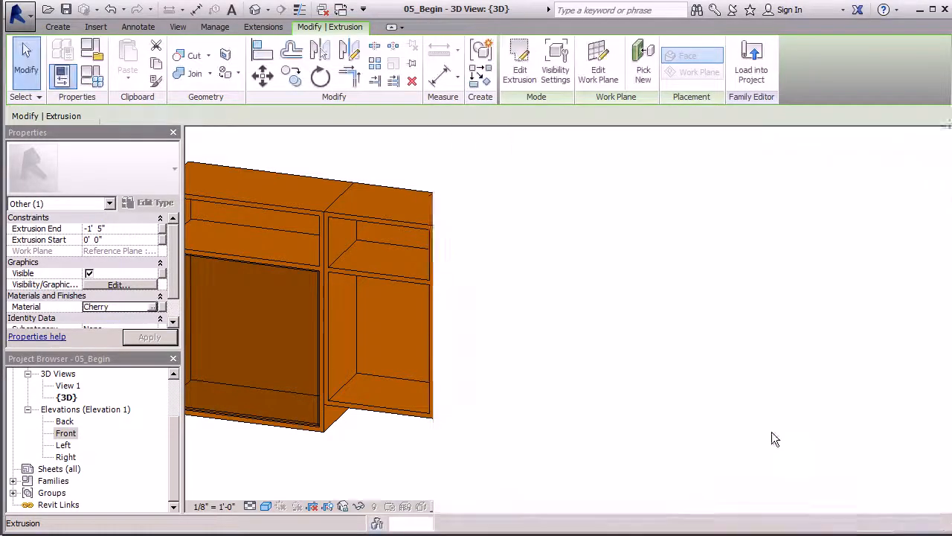
{"action": "left_click", "coordinate": [687, 243]}
Select the six remaining grey casework blocks down to the lowest step and assign them the Cherry material.
{"action": "left_click", "coordinate": [551, 276]}
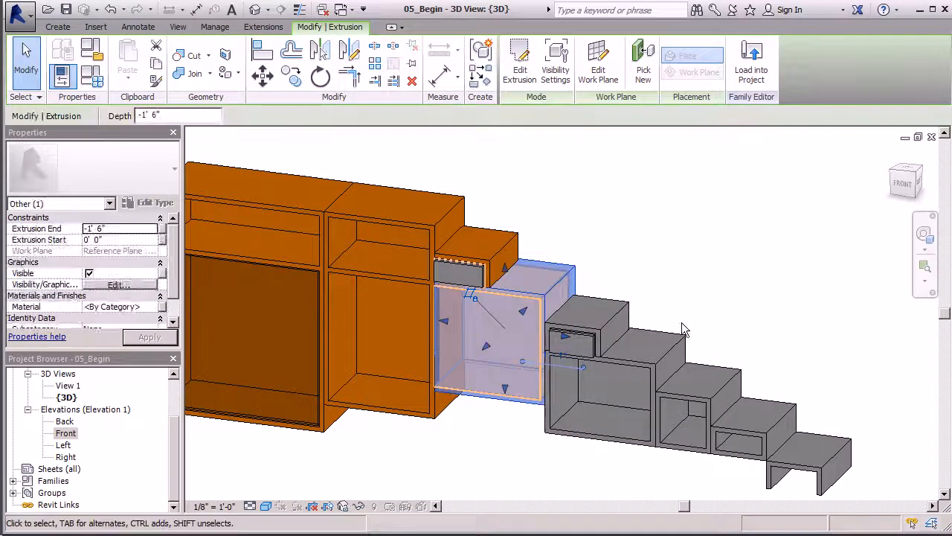
{"action": "left_click", "coordinate": [615, 308], "text": "ctrl"}
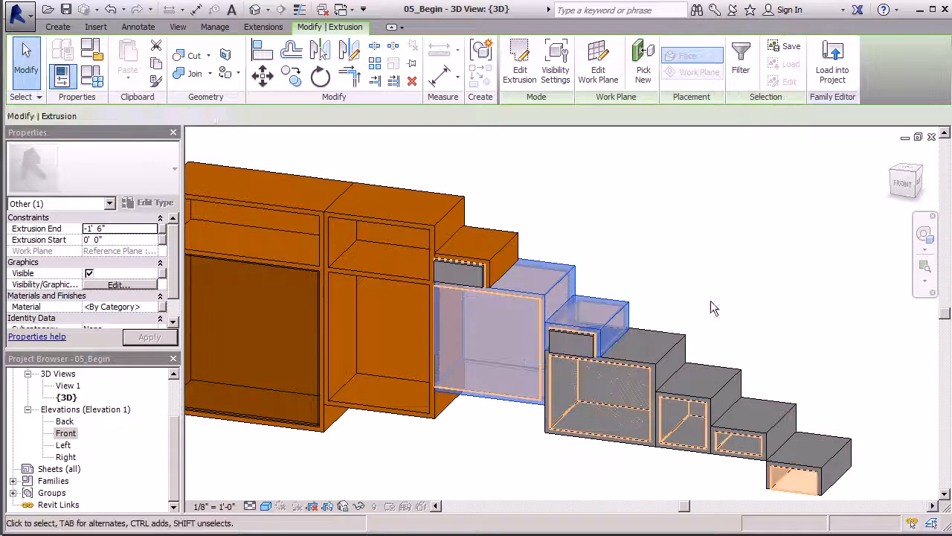
{"action": "left_click", "coordinate": [714, 384], "text": "ctrl"}
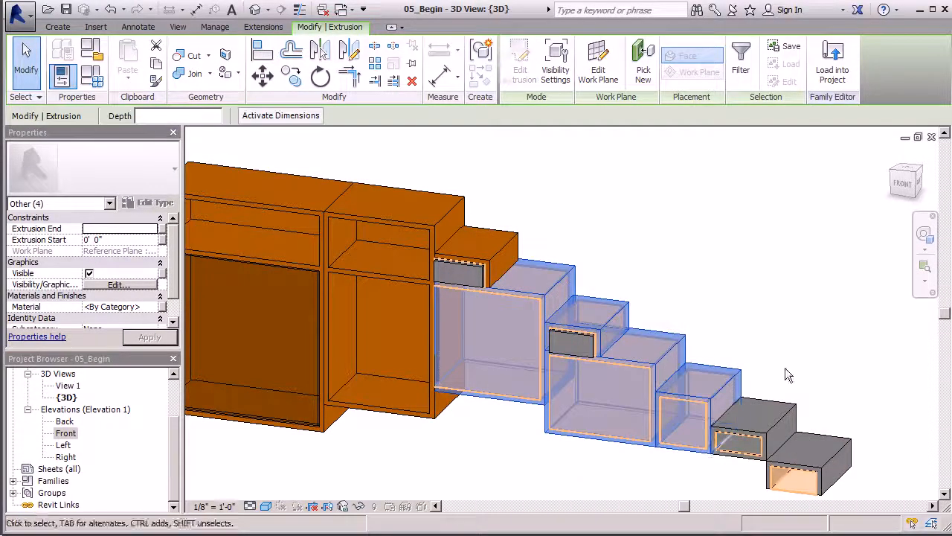
{"action": "left_click", "coordinate": [778, 414], "text": "ctrl"}
{"action": "left_click", "coordinate": [829, 445], "text": "ctrl"}
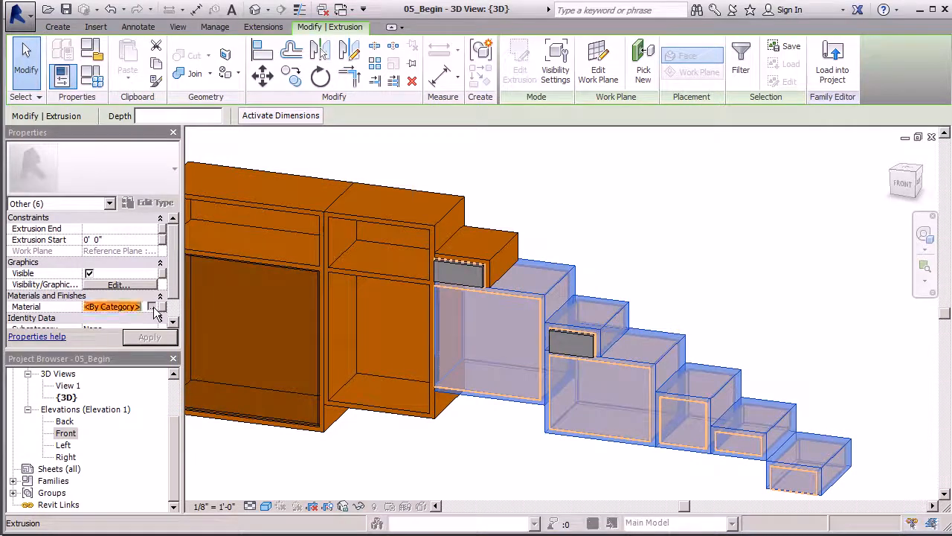
{"action": "left_click", "coordinate": [119, 307]}
{"action": "left_click", "coordinate": [160, 307]}
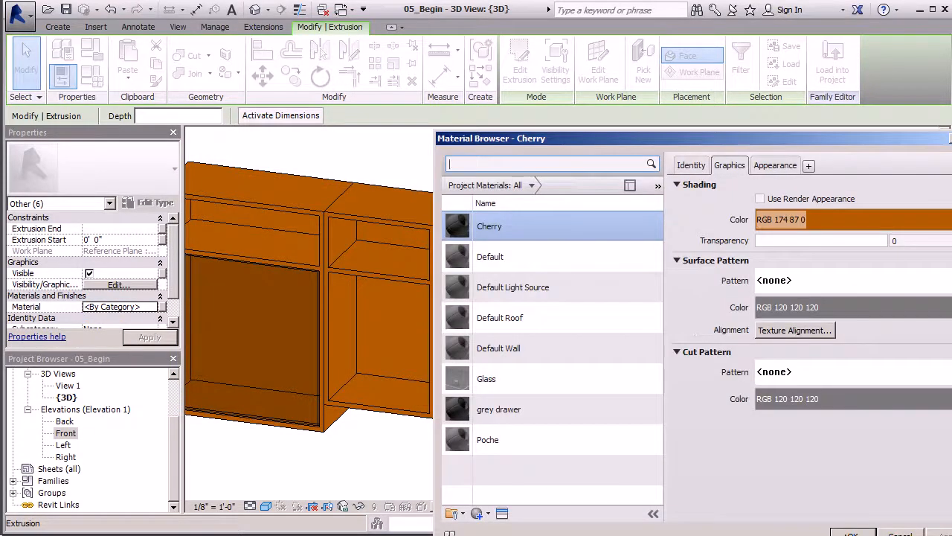
{"action": "left_click", "coordinate": [854, 533]}
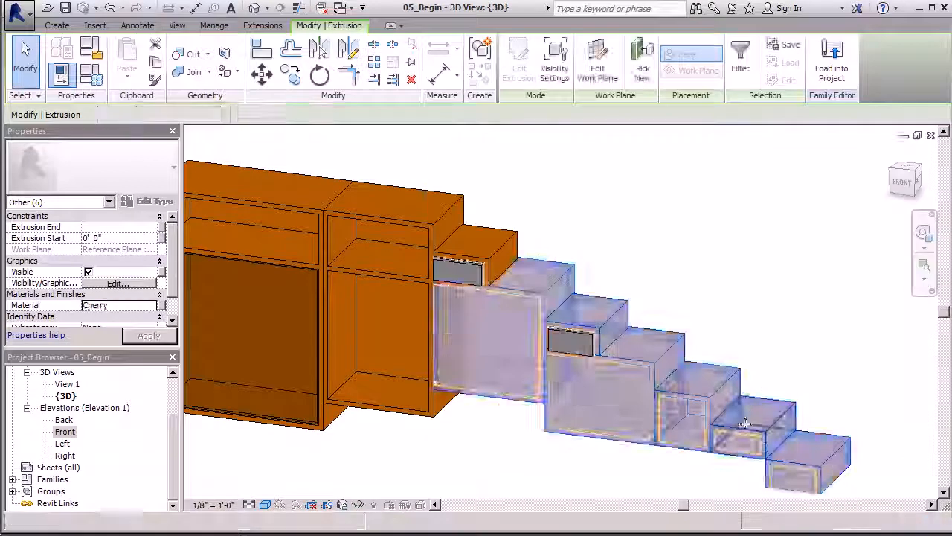
{"action": "left_click", "coordinate": [782, 285]}
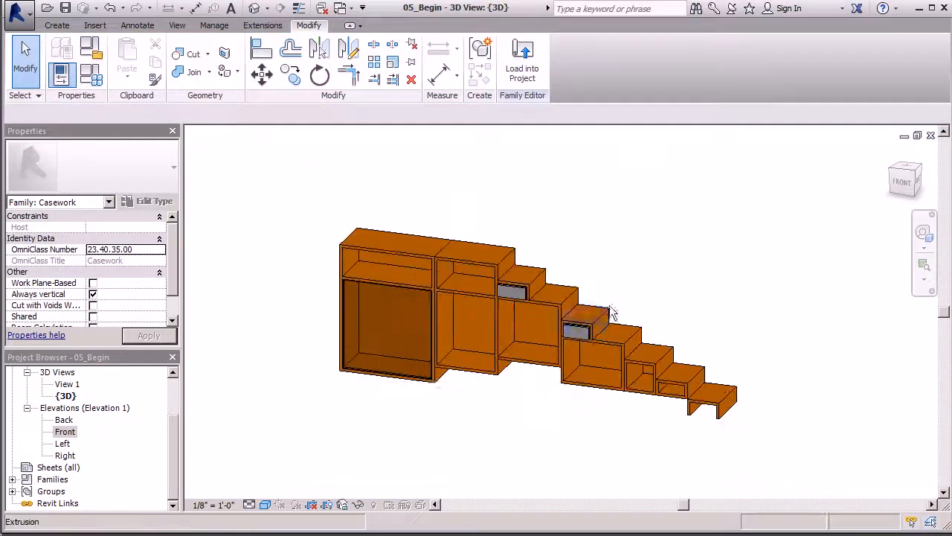
Open the Ref. Level floor plan at the grey drawer fronts that project from the casework face.
{"action": "scroll", "coordinate": [595, 321], "scroll_direction": "up", "scroll_amount": 3}
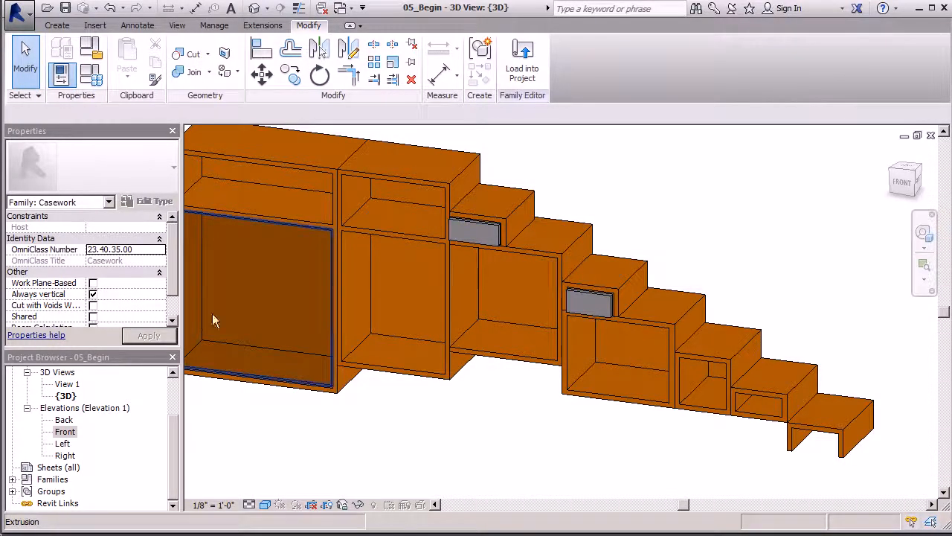
{"action": "scroll", "coordinate": [173, 419], "scroll_direction": "up", "scroll_amount": 2}
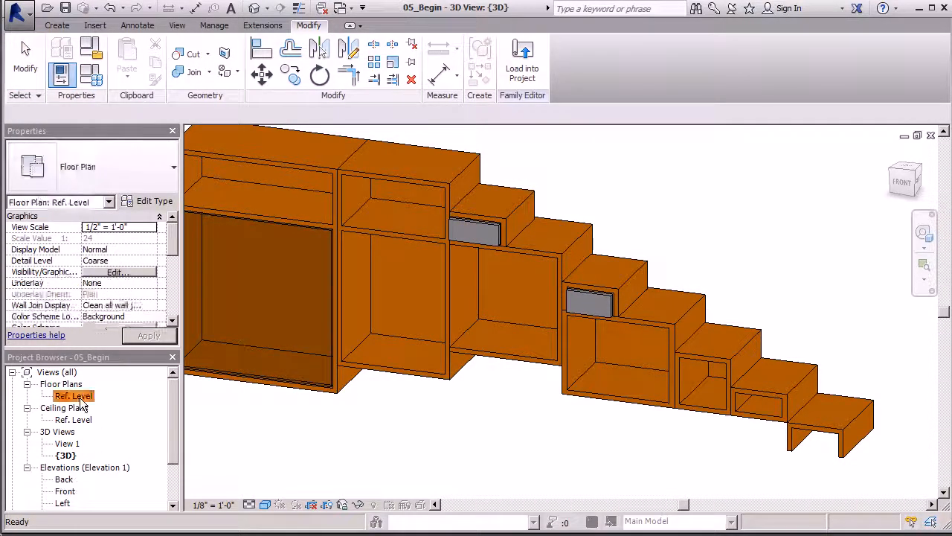
{"action": "double_click", "coordinate": [78, 397]}
{"action": "scroll", "coordinate": [361, 283], "scroll_direction": "down", "scroll_amount": 1}
{"action": "mouse_move", "coordinate": [477, 290]}
{"action": "middle_mouse_down"}
{"action": "mouse_move", "coordinate": [389, 262]}
{"action": "mouse_move", "coordinate": [232, 316]}
{"action": "middle_mouse_up"}
{"action": "scroll", "coordinate": [389, 260], "scroll_direction": "up", "scroll_amount": 1}
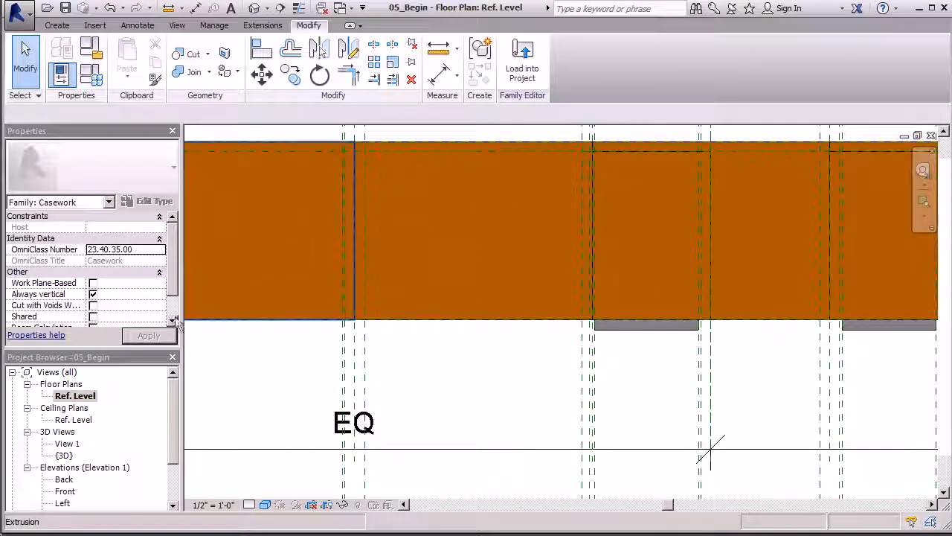
{"action": "scroll", "coordinate": [231, 316], "scroll_direction": "down", "scroll_amount": 1}
{"action": "middle_click_drag", "start_coordinate": [512, 332], "coordinate": [454, 320]}
{"action": "scroll", "coordinate": [417, 314], "scroll_direction": "up", "scroll_amount": 2}
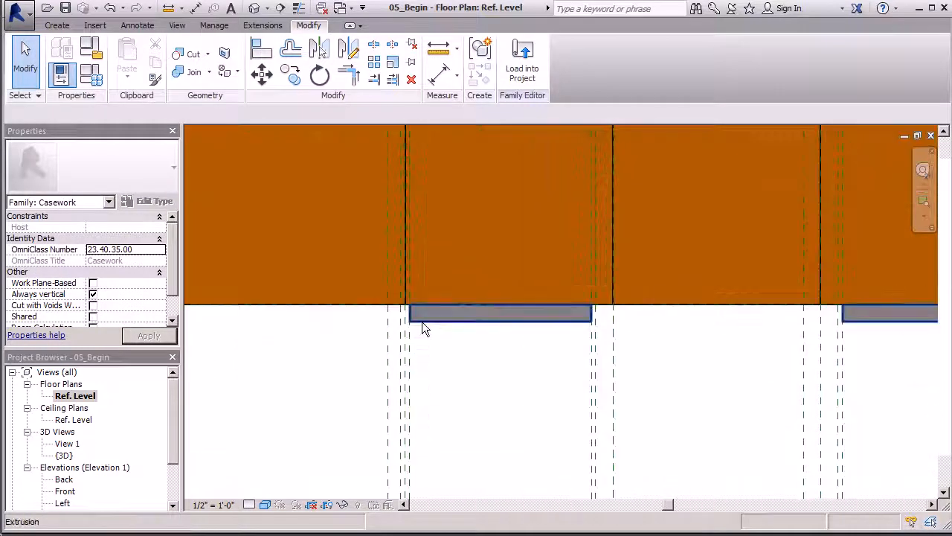
Move the grey drawer fronts straight back into the casework so their front faces sit flush with the cabinet face.
{"action": "left_click", "coordinate": [442, 321]}
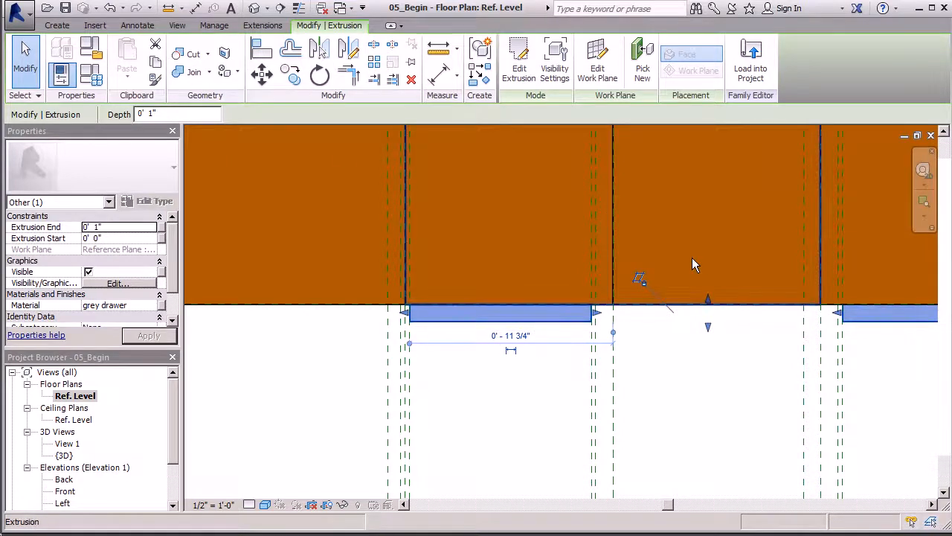
{"action": "left_click", "coordinate": [261, 72]}
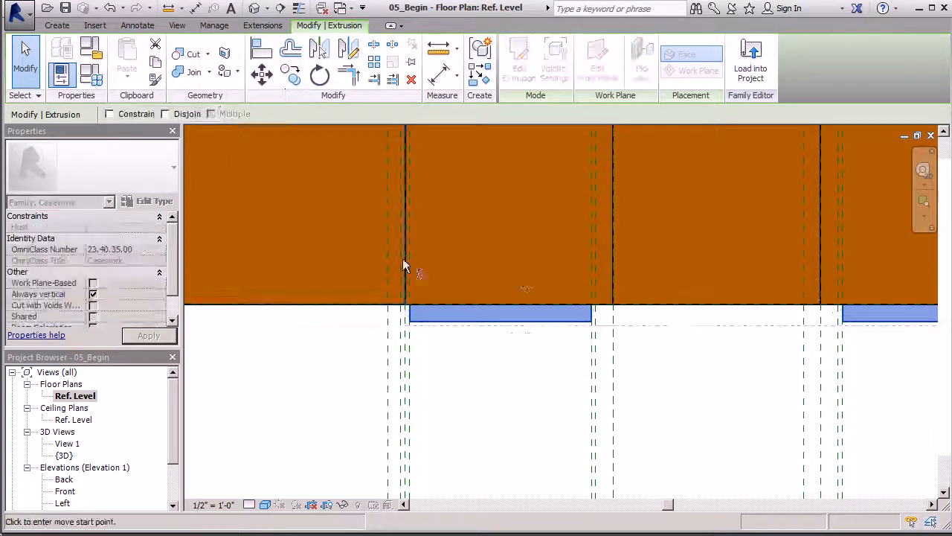
{"action": "left_click", "coordinate": [411, 322]}
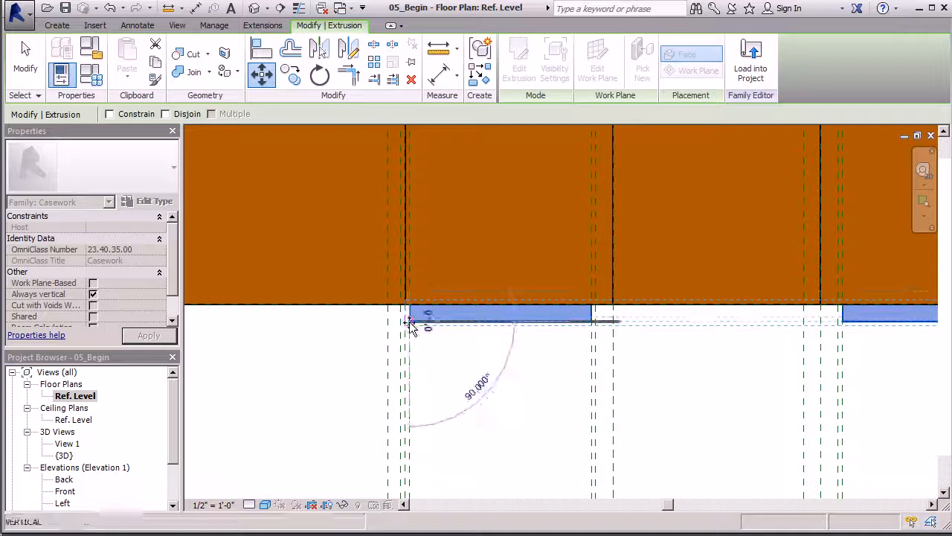
{"action": "left_click", "coordinate": [410, 307]}
{"action": "scroll", "coordinate": [467, 392], "scroll_direction": "down", "scroll_amount": 2}
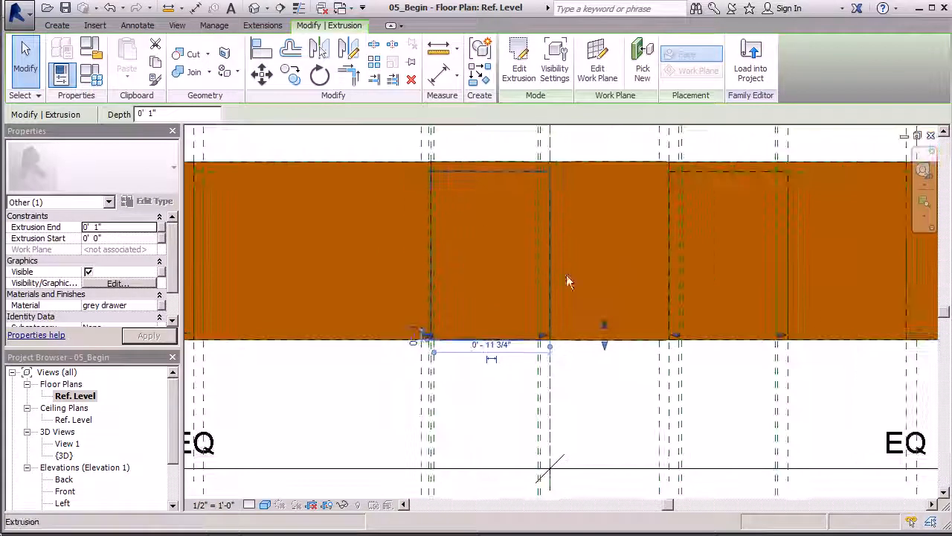
{"action": "scroll", "coordinate": [405, 275], "scroll_direction": "down", "scroll_amount": 2}
{"action": "key", "text": "Escape"}
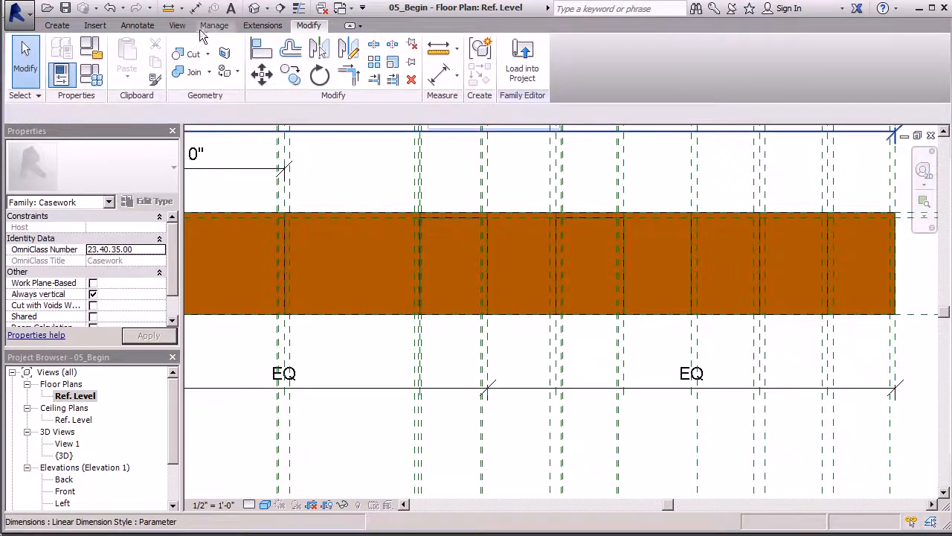
Return to the default 3D view and inspect the whole stepped casework with its inset drawer fronts.
{"action": "left_click", "coordinate": [253, 8]}
{"action": "scroll", "coordinate": [610, 376], "scroll_direction": "down", "scroll_amount": 2}
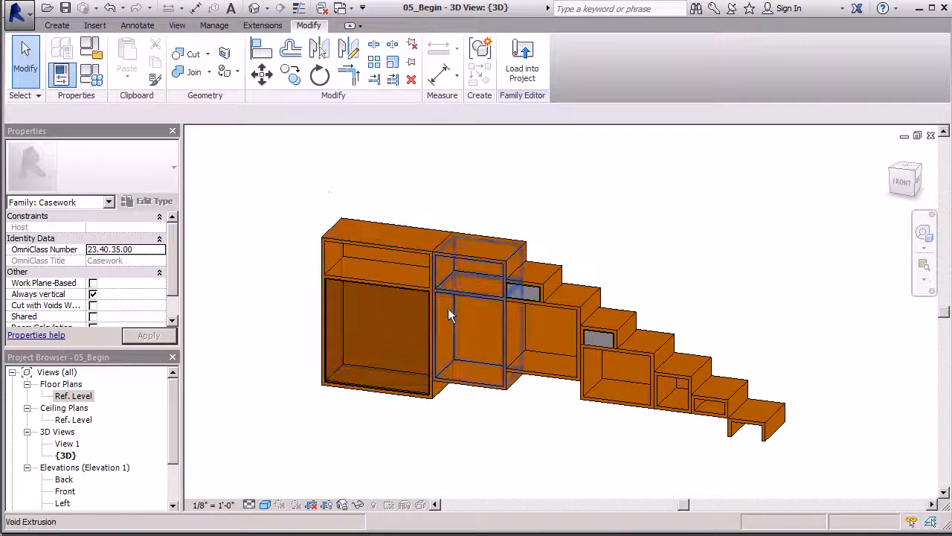
{"action": "scroll", "coordinate": [382, 349], "scroll_direction": "down", "scroll_amount": 2}
{"action": "scroll", "coordinate": [548, 223], "scroll_direction": "up", "scroll_amount": 1}
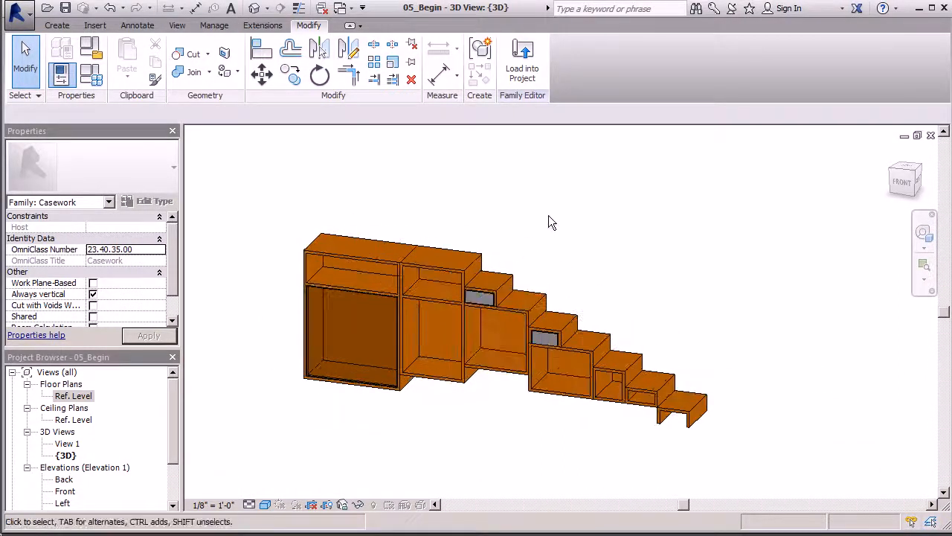